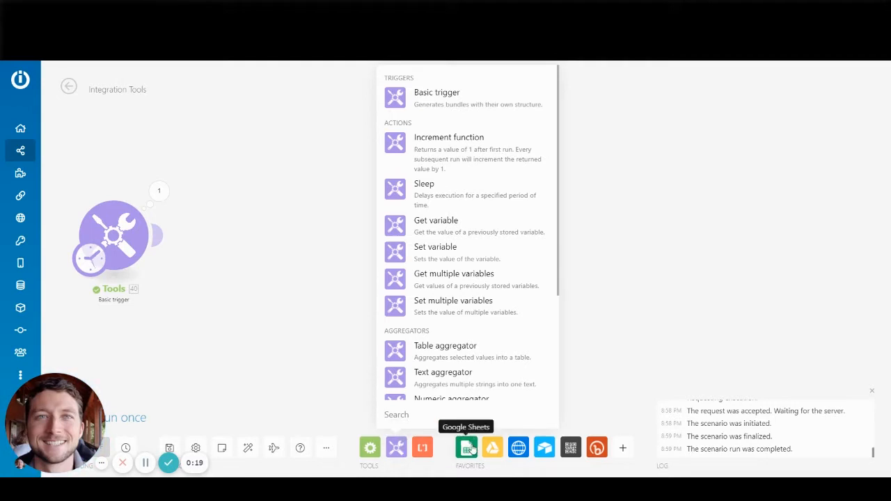
- Add a Google Sheets Search Rows module after the Basic trigger
{"action": "left_click", "coordinate": [466, 448]}
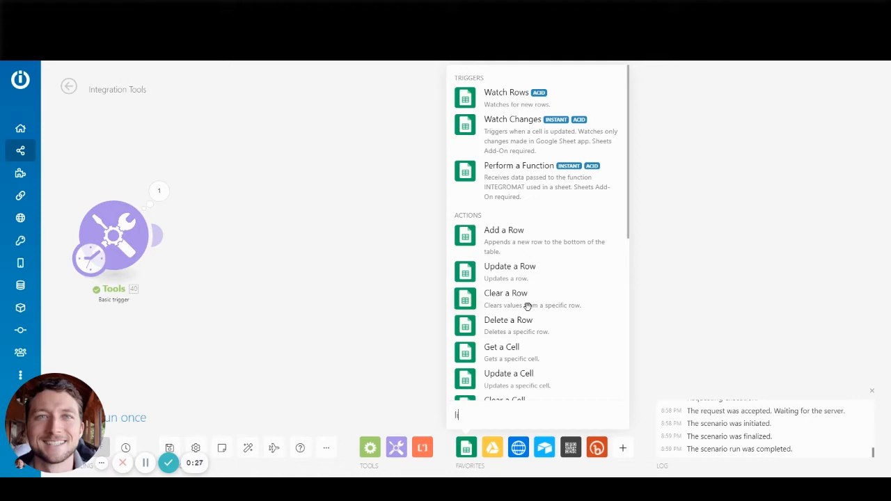
{"action": "scroll", "coordinate": [526, 278], "scroll_direction": "down", "scroll_amount": 5}
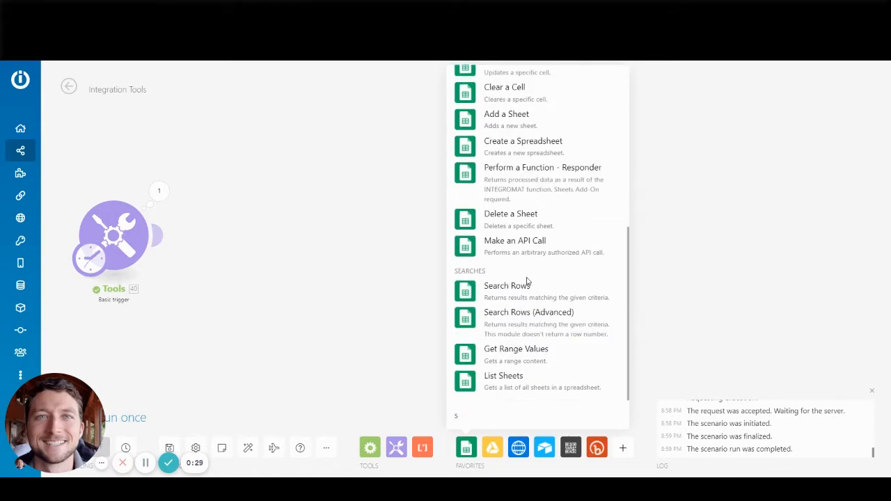
{"action": "left_click", "coordinate": [510, 288]}
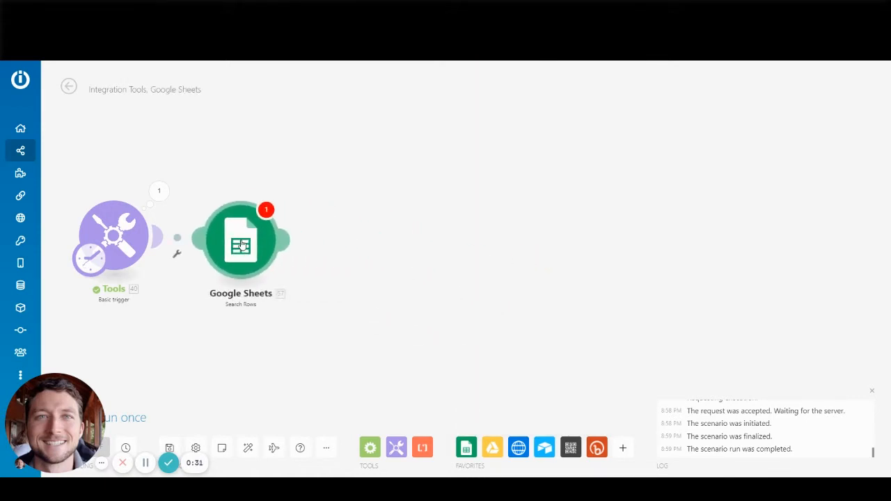
{"action": "left_click", "coordinate": [285, 351]}
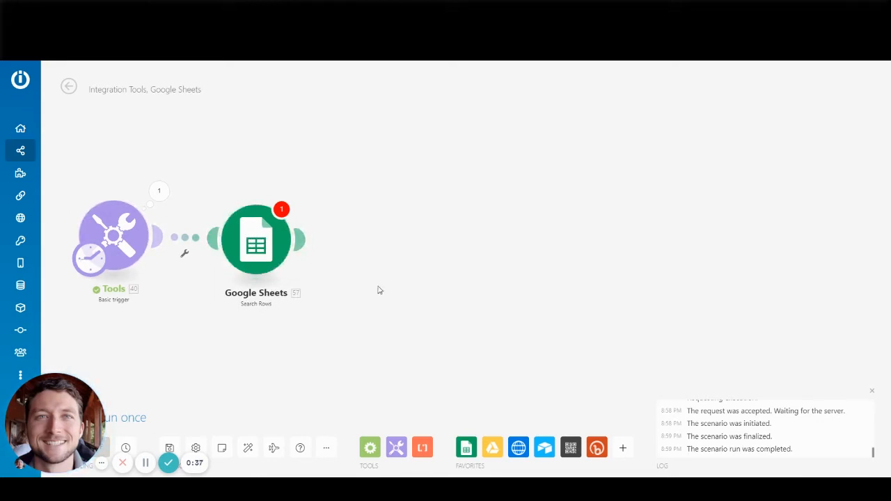
- Add Google Sheets Add a Row and Update a Row modules on two router branches following Search Rows
{"action": "left_click", "coordinate": [476, 448]}
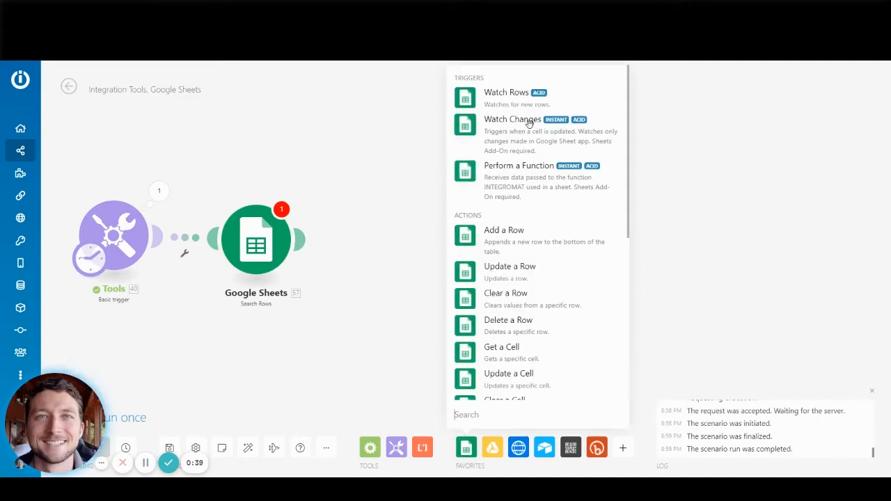
{"action": "left_click", "coordinate": [512, 245]}
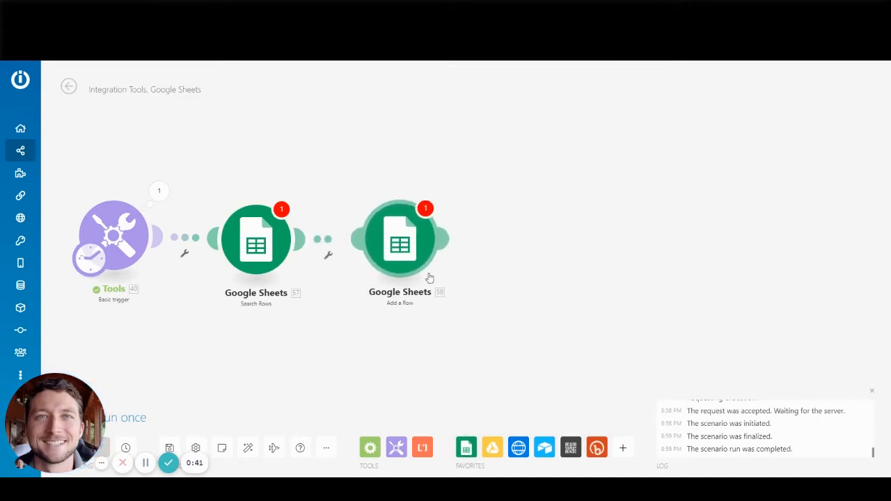
{"action": "left_click", "coordinate": [479, 448]}
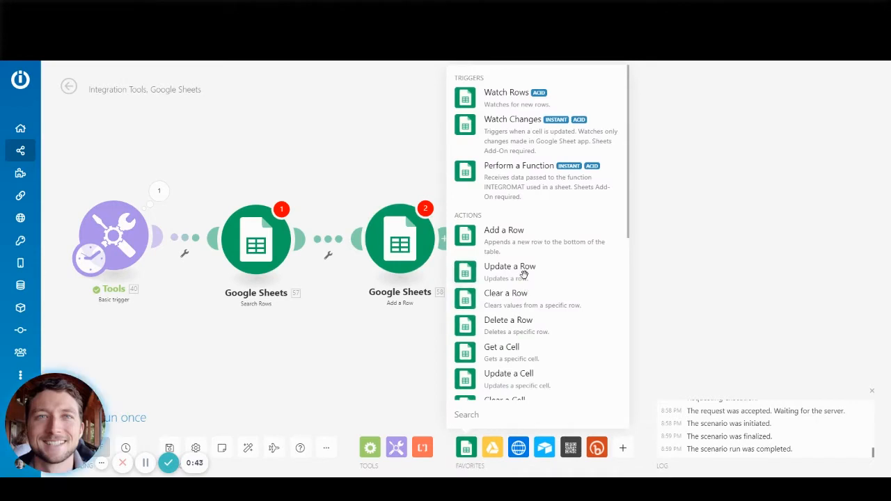
{"action": "left_click_drag", "start_coordinate": [520, 267], "coordinate": [408, 375]}
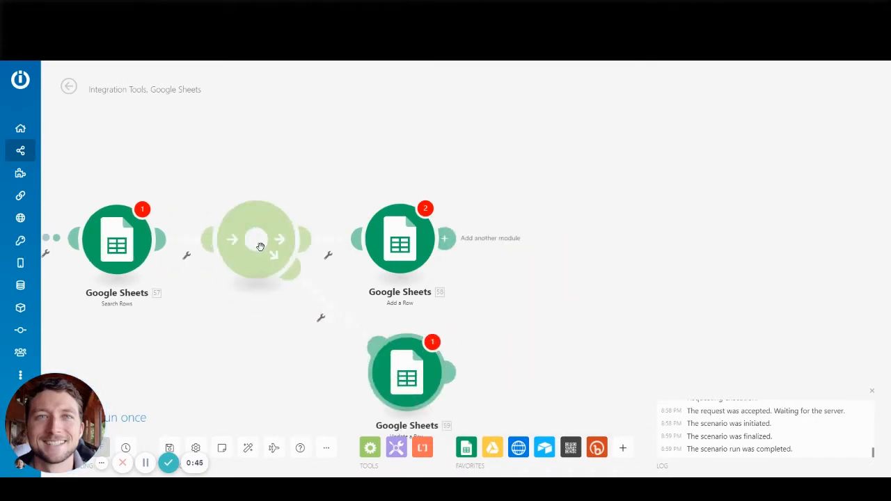
- Auto-align the modules of the scenario
{"action": "left_click", "coordinate": [247, 447]}
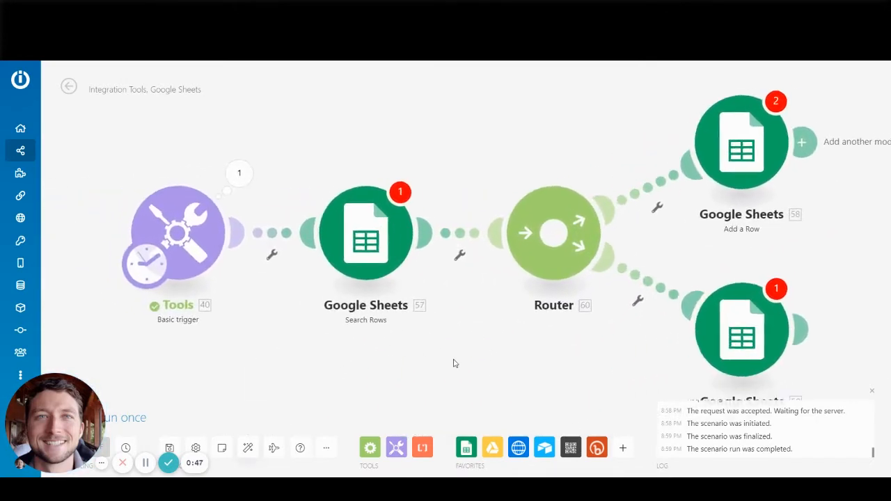
{"action": "scroll", "coordinate": [372, 396], "scroll_direction": "down", "scroll_amount": 3}
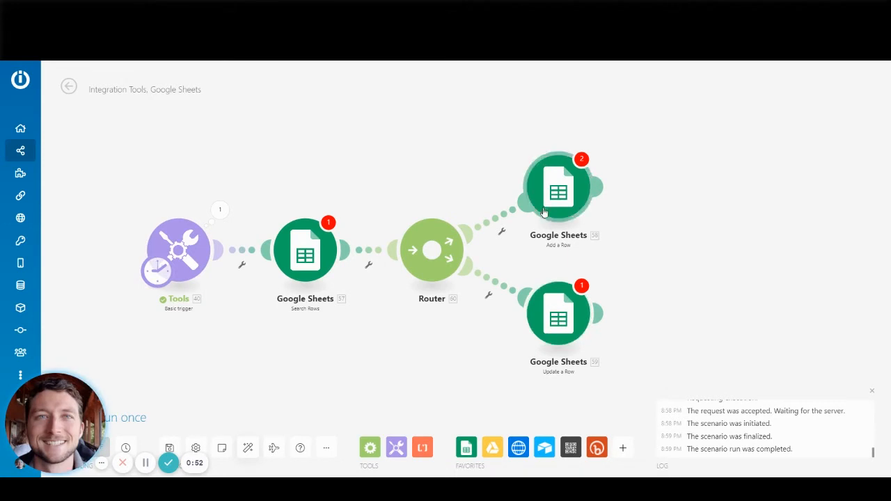
{"action": "left_click_drag", "start_coordinate": [660, 252], "coordinate": [604, 251]}
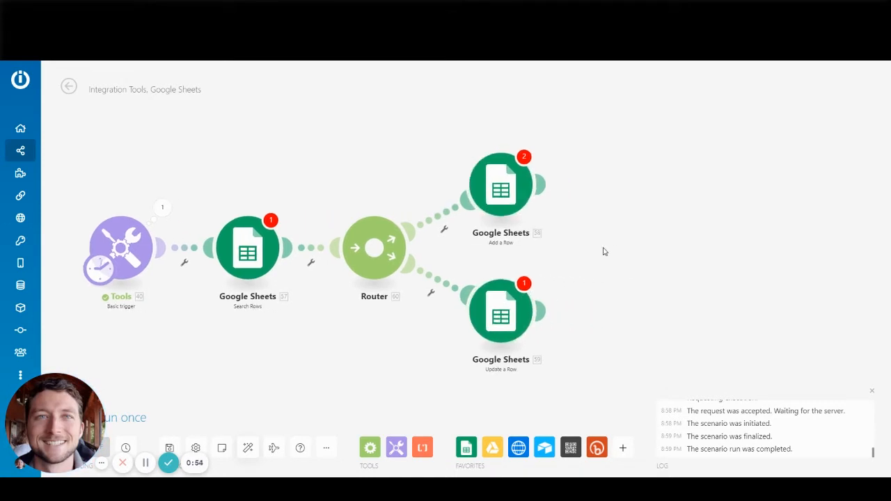
- Add a Tools Set variable module after the Add a Row module, leaving its settings empty
{"action": "left_click", "coordinate": [396, 448]}
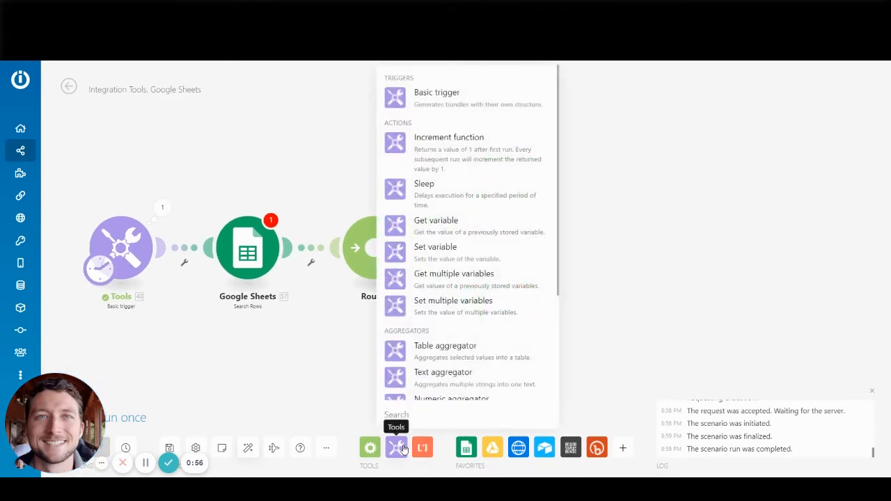
{"action": "left_click", "coordinate": [431, 257]}
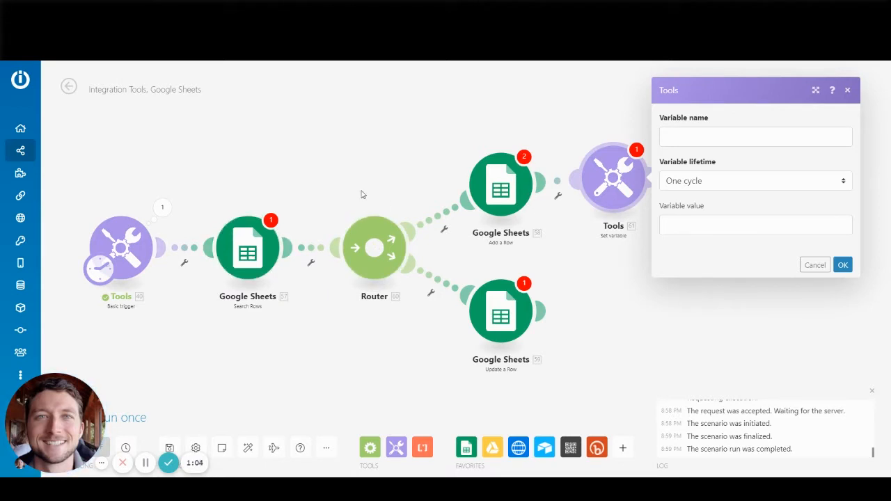
{"action": "left_click", "coordinate": [387, 183]}
{"action": "left_click_drag", "start_coordinate": [471, 178], "coordinate": [432, 183]}
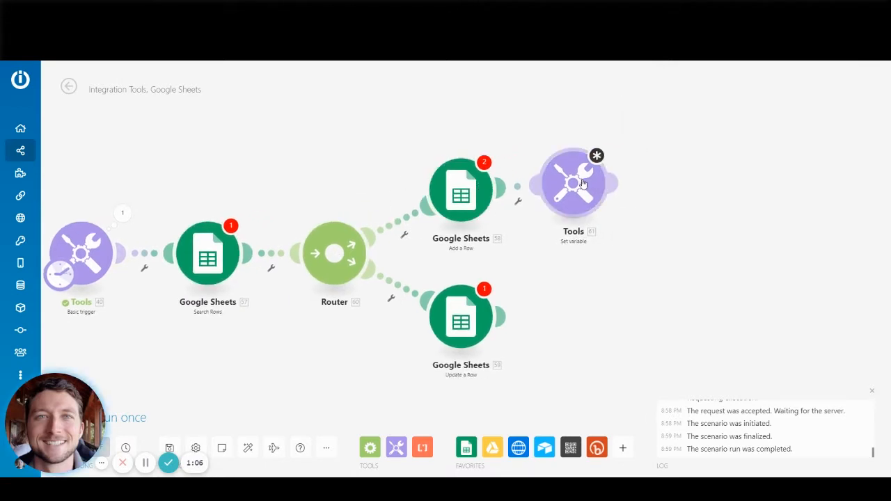
- Configure the Set variable module with the name rowID and the Row Number from Add a Row as its value
{"action": "left_click", "coordinate": [612, 183]}
{"action": "left_click", "coordinate": [535, 236]}
{"action": "left_click", "coordinate": [507, 182]}
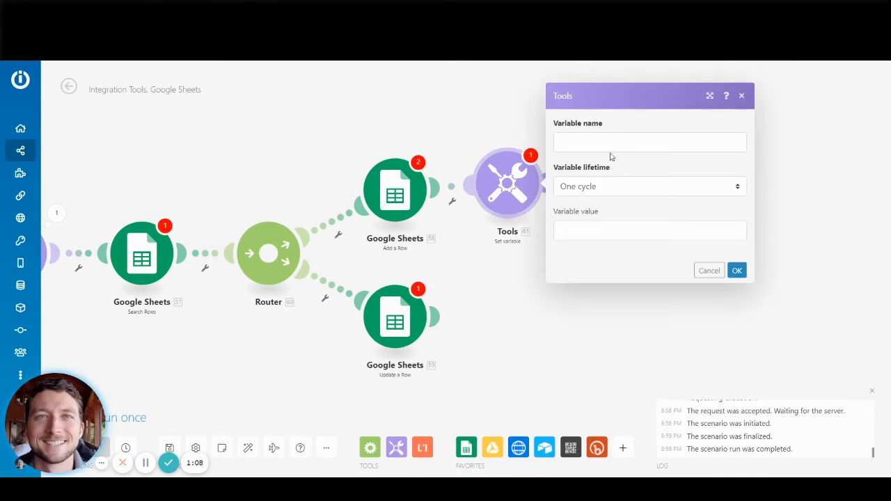
{"action": "left_click", "coordinate": [610, 148]}
{"action": "type", "text": "rowID"}
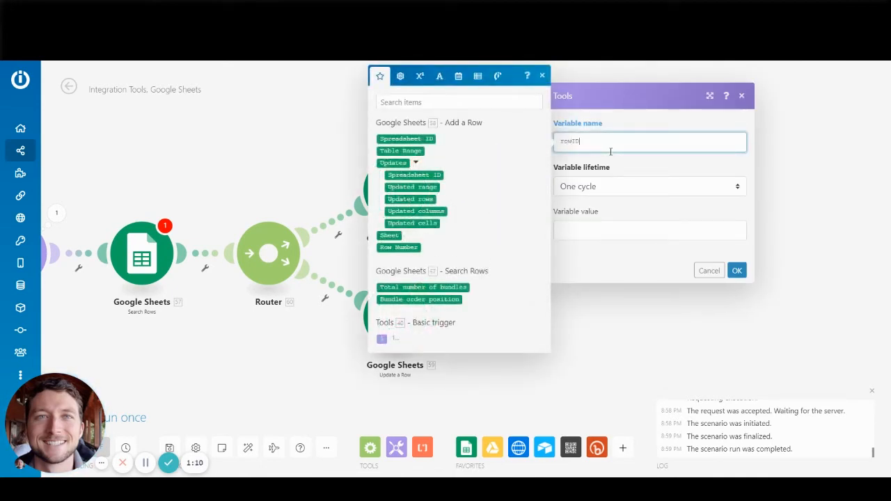
{"action": "key", "text": "Tab"}
{"action": "left_click", "coordinate": [598, 234]}
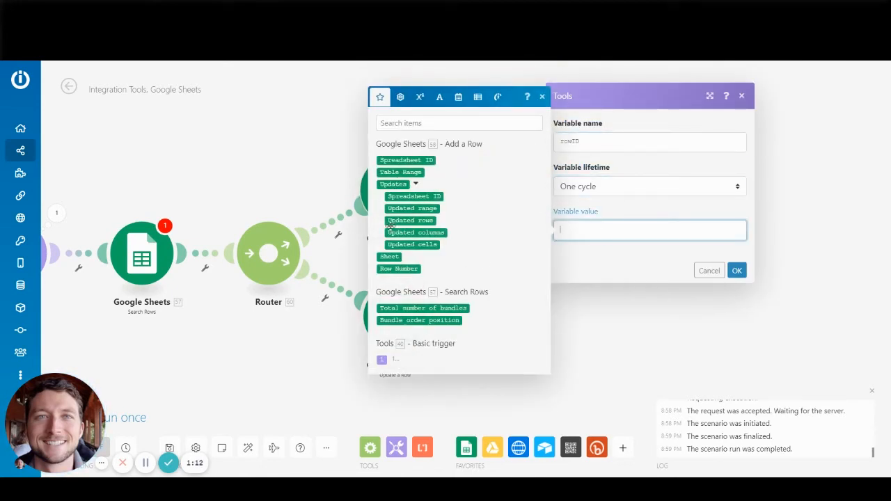
{"action": "left_click", "coordinate": [399, 268]}
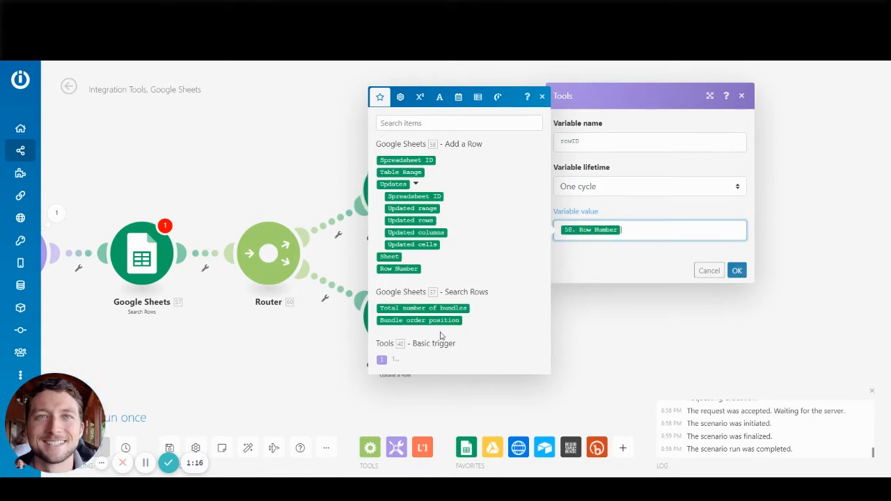
{"action": "left_click", "coordinate": [736, 272]}
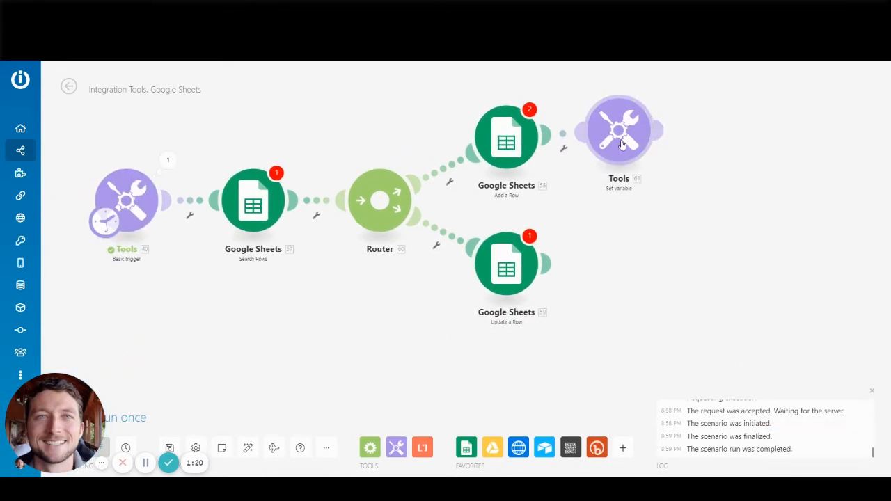
- Clone the Set variable module, unlink the copy from the original, and connect it to the router as its own branch
{"action": "right_click", "coordinate": [626, 143]}
{"action": "left_click", "coordinate": [656, 217]}
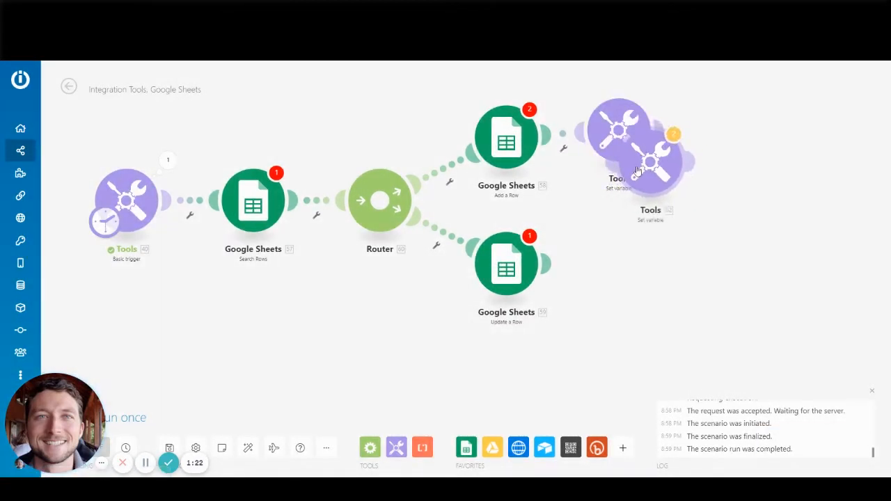
{"action": "left_click", "coordinate": [657, 210]}
{"action": "right_click", "coordinate": [657, 210]}
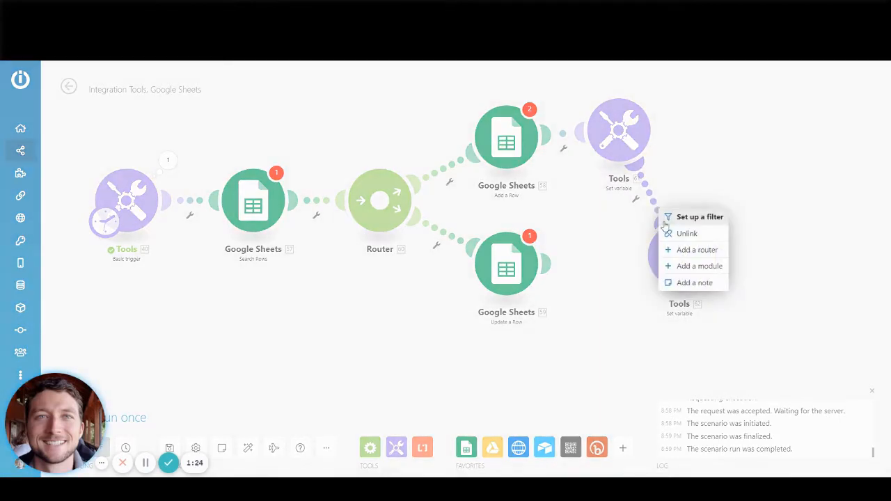
{"action": "left_click", "coordinate": [682, 231]}
{"action": "left_click_drag", "start_coordinate": [400, 200], "coordinate": [385, 206]}
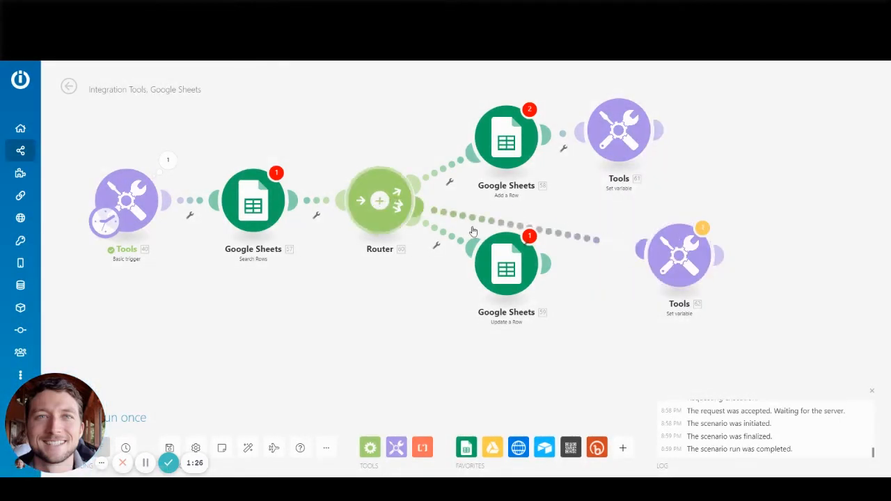
- Insert a Tools Get variable module between the router and Update a Row, and auto-align the scenario
{"action": "left_click_drag", "start_coordinate": [480, 261], "coordinate": [444, 293]}
{"action": "right_click", "coordinate": [417, 247]}
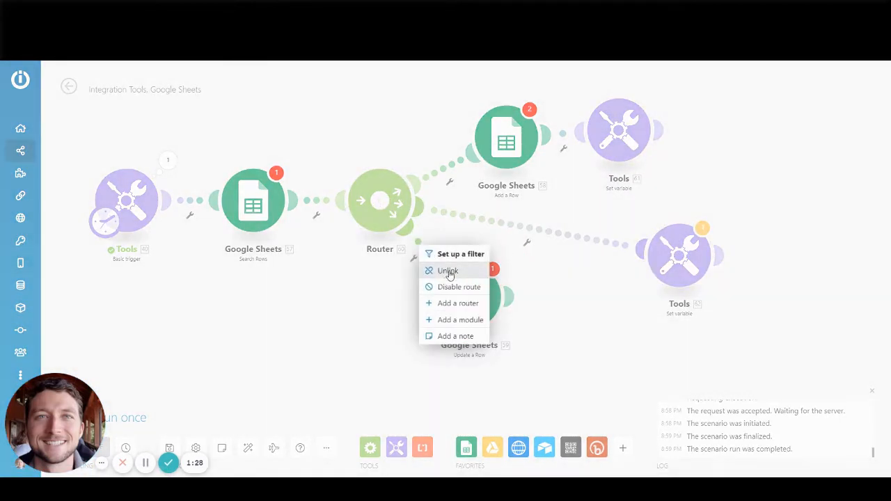
{"action": "left_click", "coordinate": [449, 272]}
{"action": "left_click_drag", "start_coordinate": [435, 286], "coordinate": [487, 359]}
{"action": "left_click", "coordinate": [396, 447]}
{"action": "left_click", "coordinate": [441, 219]}
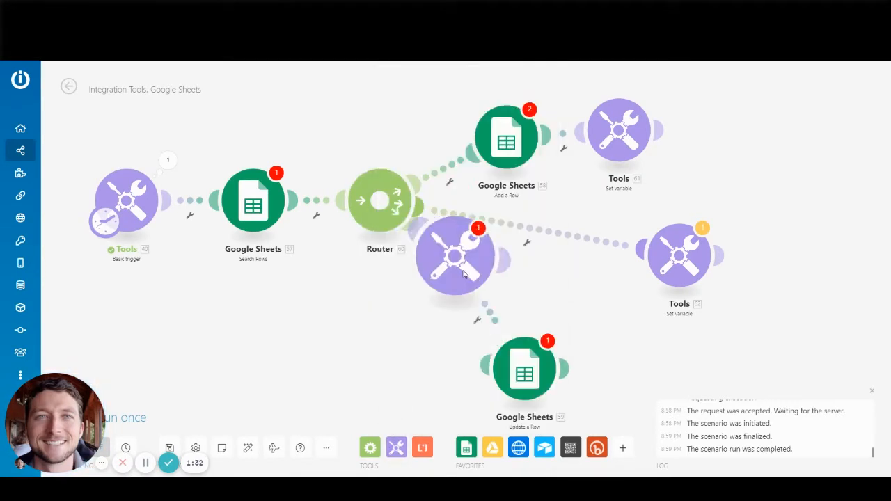
{"action": "left_click", "coordinate": [465, 292]}
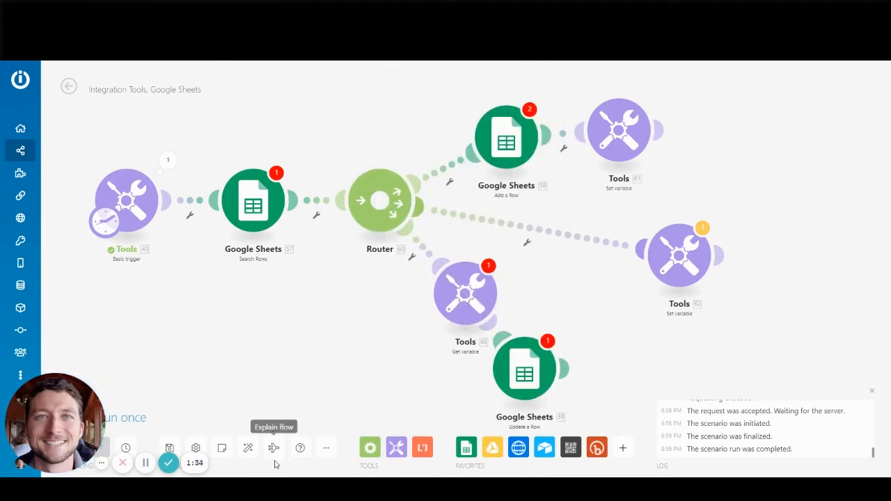
{"action": "left_click", "coordinate": [247, 447]}
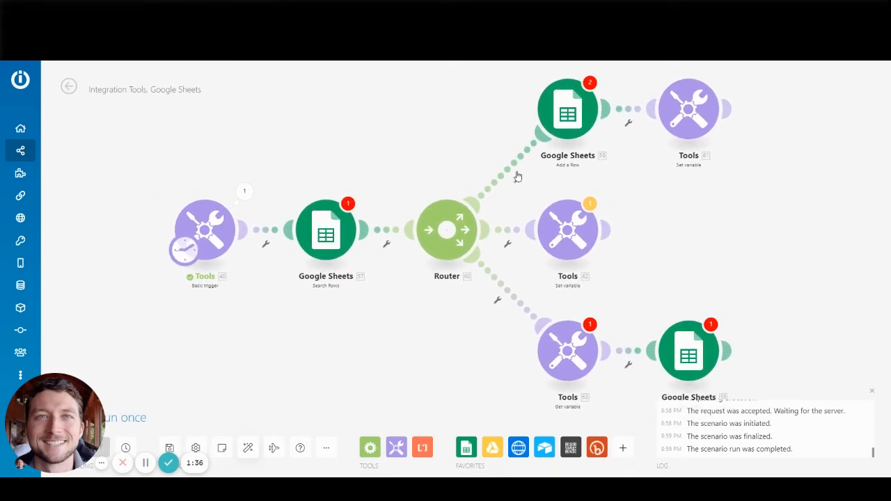
{"action": "left_click", "coordinate": [524, 166]}
{"action": "left_click", "coordinate": [596, 224]}
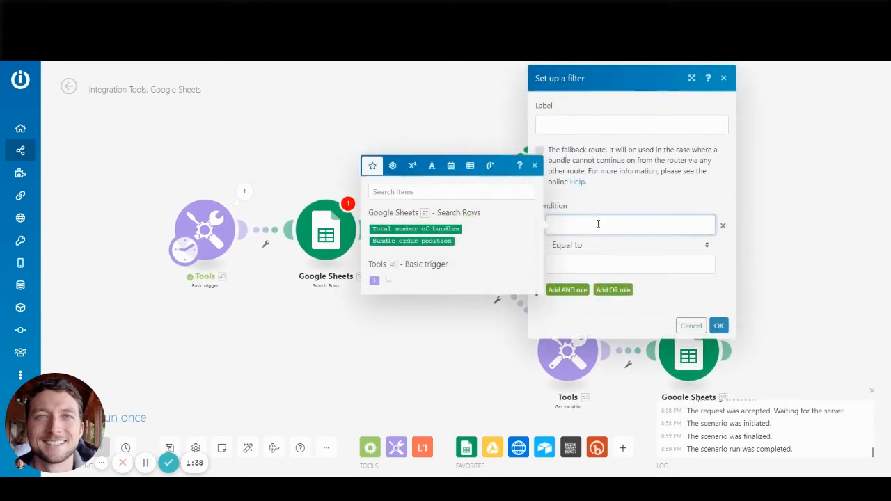
{"action": "left_click", "coordinate": [350, 155]}
- Configure Search Rows to use the AC notes spreadsheet, the thinkific tags sheet and the column range A-CZ
{"action": "left_click", "coordinate": [327, 218]}
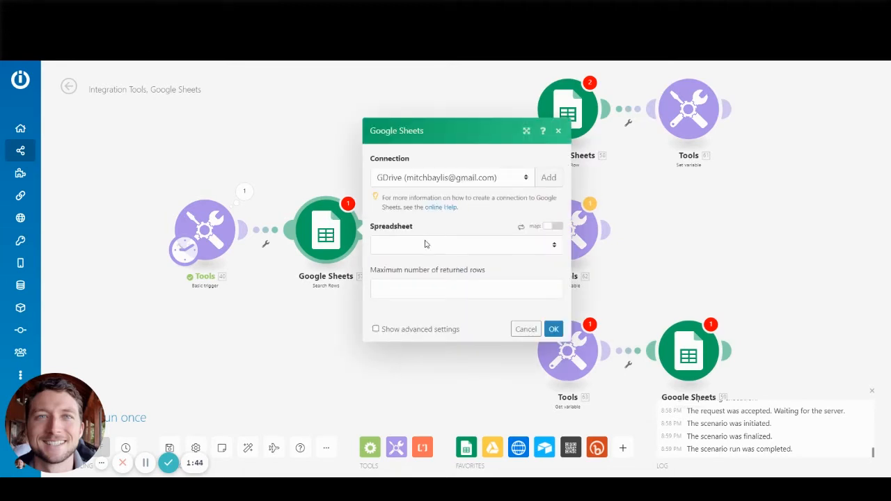
{"action": "left_click", "coordinate": [424, 241]}
{"action": "left_click", "coordinate": [429, 183]}
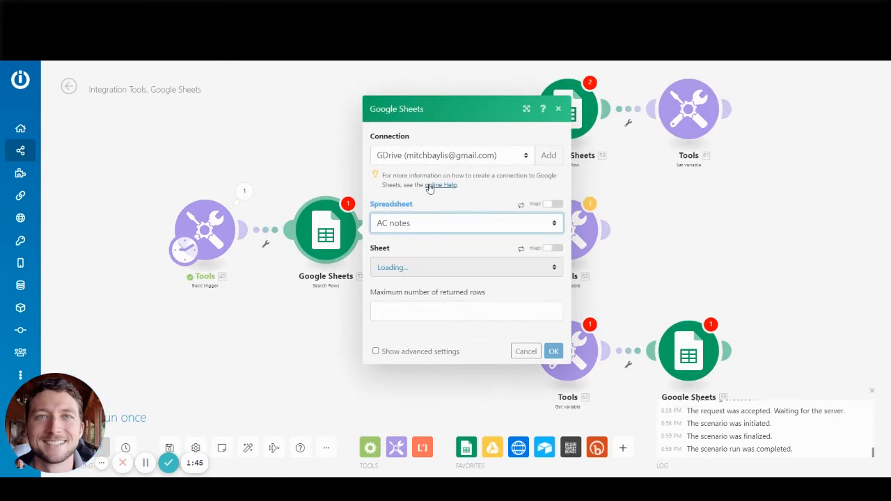
{"action": "left_click", "coordinate": [437, 267]}
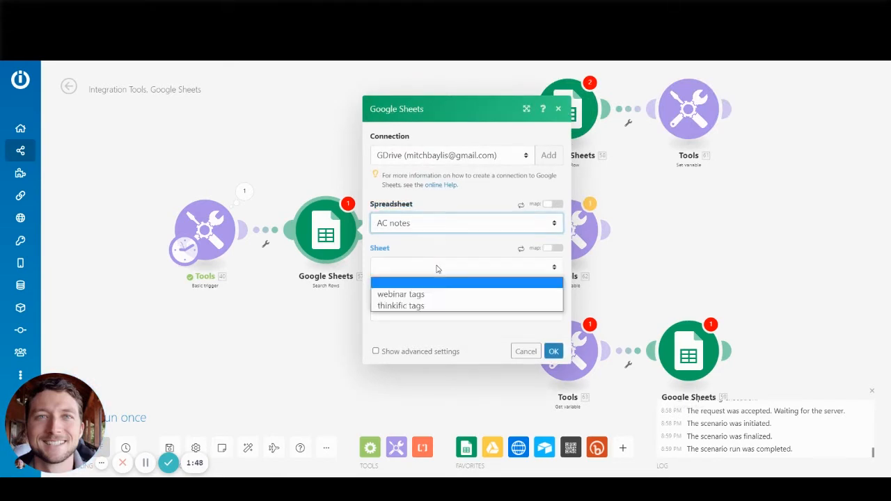
{"action": "left_click", "coordinate": [403, 304]}
{"action": "left_click", "coordinate": [441, 316]}
{"action": "left_click", "coordinate": [441, 316]}
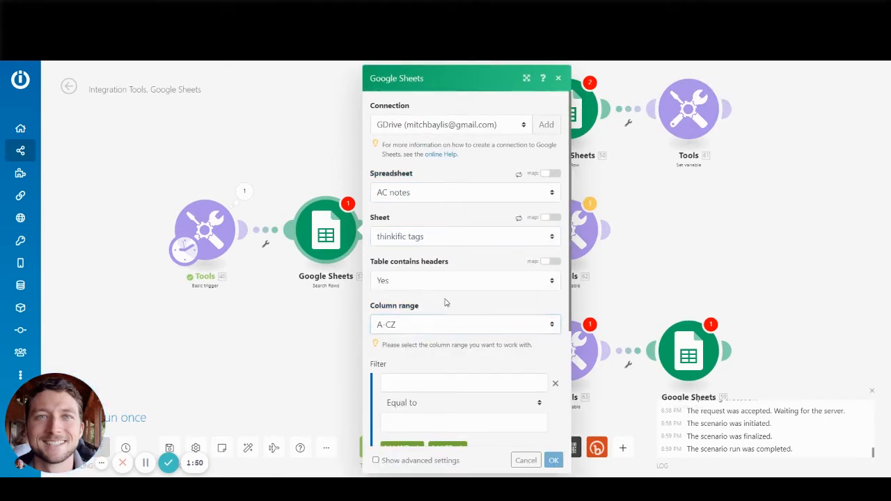
{"action": "scroll", "coordinate": [460, 310], "scroll_direction": "down", "scroll_amount": 3}
{"action": "left_click", "coordinate": [553, 460]}
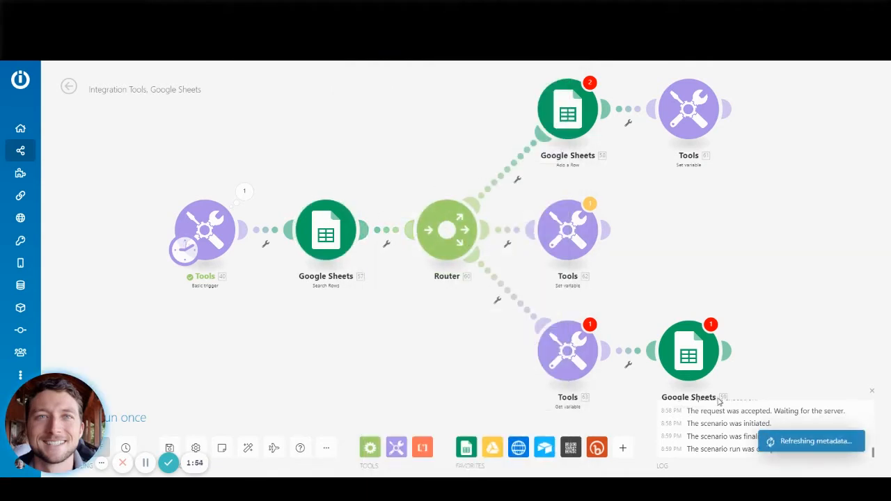
- Set up a filter on the route to Add a Row with a condition on the Row Number from Search Rows
{"action": "left_click", "coordinate": [506, 165]}
{"action": "left_click", "coordinate": [596, 223]}
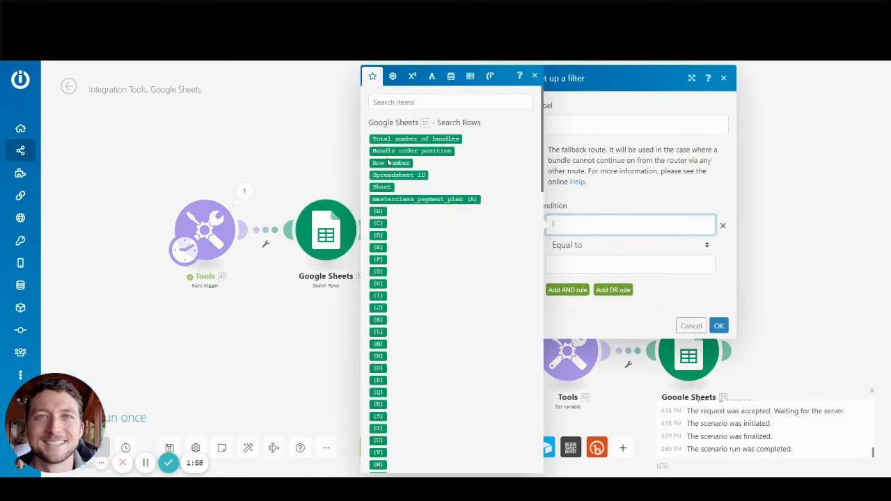
{"action": "left_click", "coordinate": [389, 162]}
{"action": "left_click", "coordinate": [595, 245]}
{"action": "scroll", "coordinate": [627, 174], "scroll_direction": "down", "scroll_amount": 2}
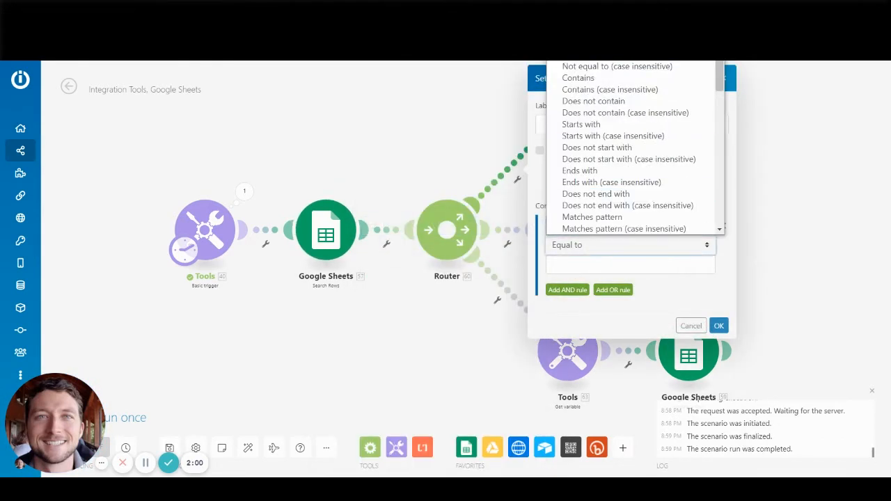
{"action": "left_click", "coordinate": [598, 8]}
{"action": "left_click", "coordinate": [719, 306]}
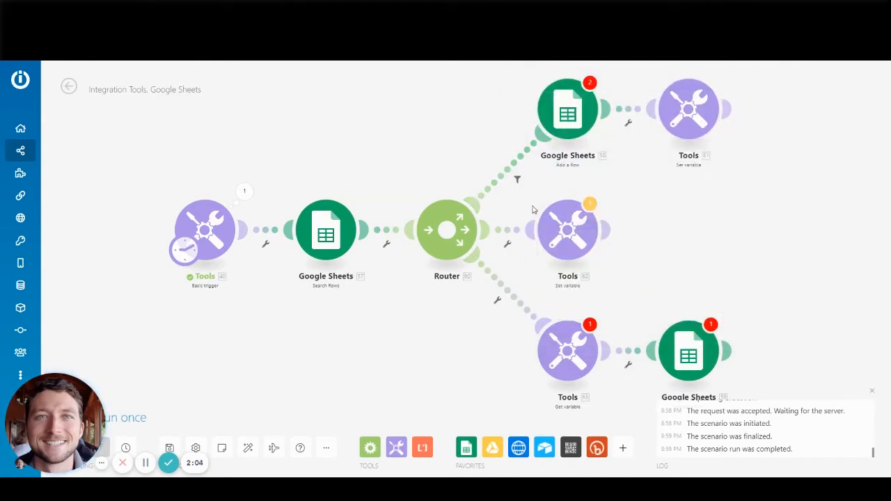
- Set up a filter on the route to the second Set variable module requiring that the Search Rows Row number exists
{"action": "left_click", "coordinate": [519, 230]}
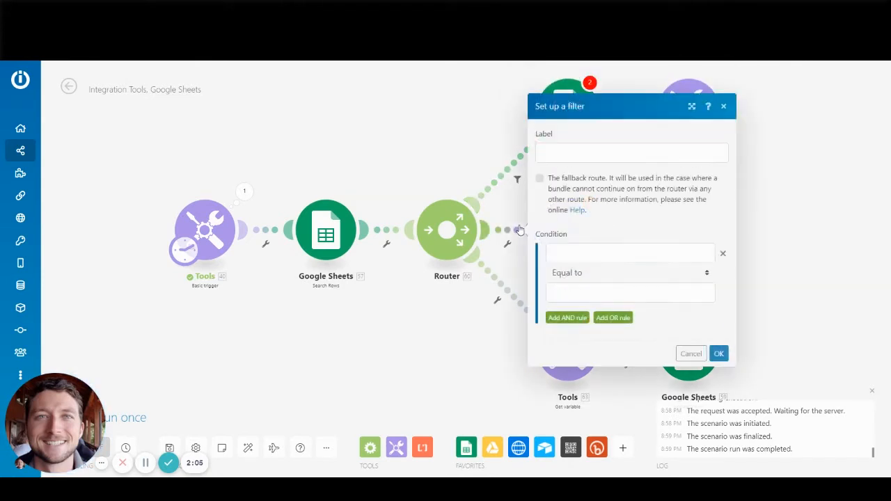
{"action": "left_click", "coordinate": [596, 253]}
{"action": "left_click", "coordinate": [402, 161]}
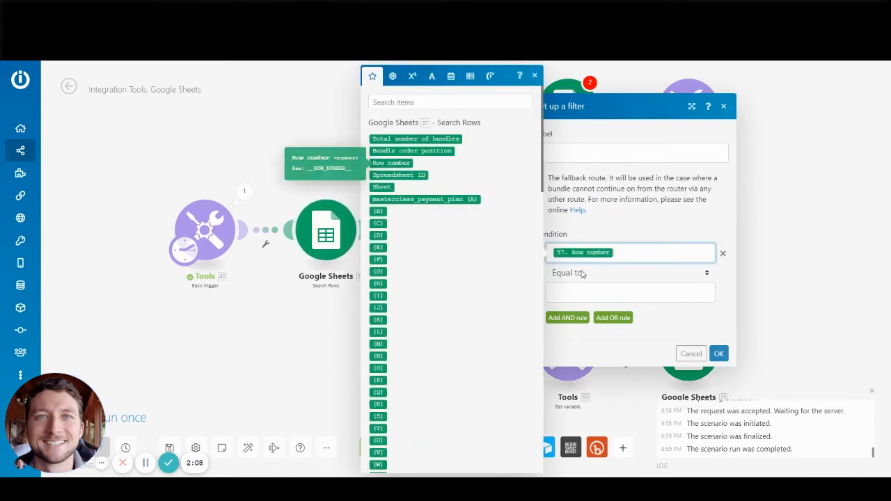
{"action": "left_click", "coordinate": [627, 273]}
{"action": "scroll", "coordinate": [599, 139], "scroll_direction": "down", "scroll_amount": 1}
{"action": "scroll", "coordinate": [599, 104], "scroll_direction": "up", "scroll_amount": 1}
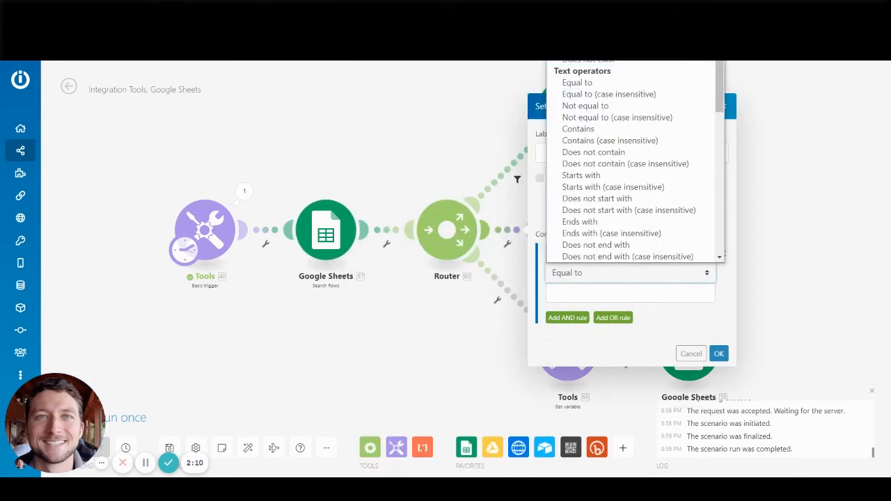
{"action": "left_click", "coordinate": [577, 48]}
{"action": "left_click", "coordinate": [719, 345]}
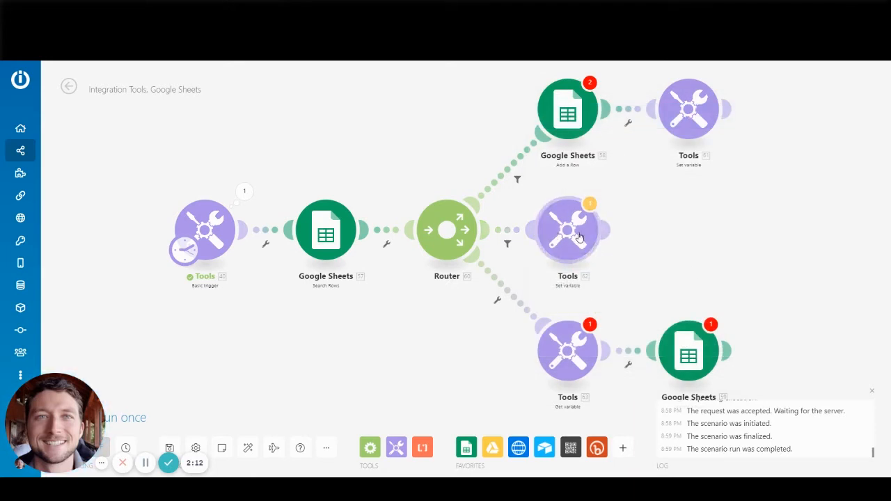
- Set the rowID value in the middle branch's Set variable module to the Row number from Search Rows
{"action": "left_click", "coordinate": [580, 235]}
{"action": "left_click", "coordinate": [696, 278]}
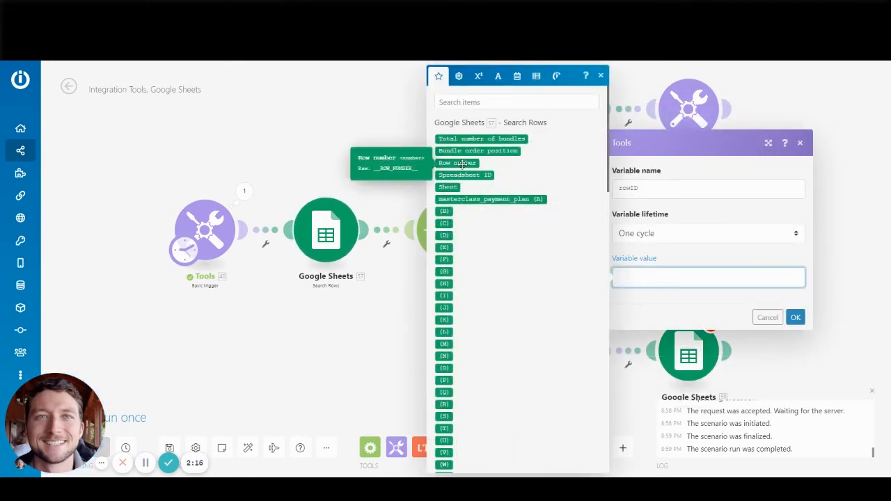
{"action": "left_click", "coordinate": [465, 163]}
{"action": "left_click", "coordinate": [794, 317]}
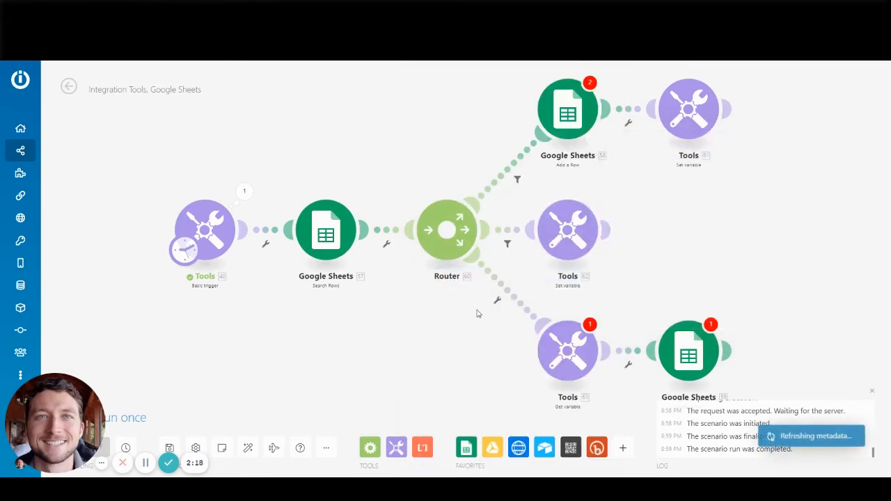
- Set the Get variable module's variable name to rowID, and check it against the Set variable module
{"action": "left_click", "coordinate": [536, 335]}
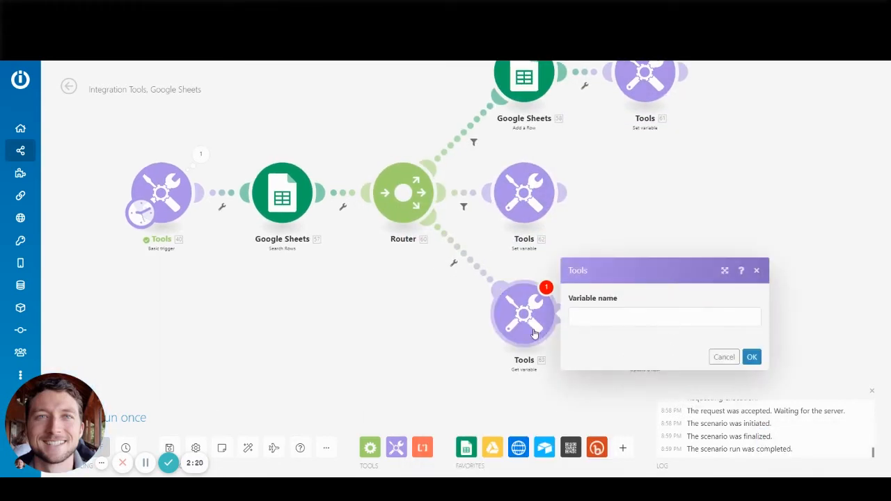
{"action": "left_click", "coordinate": [606, 319]}
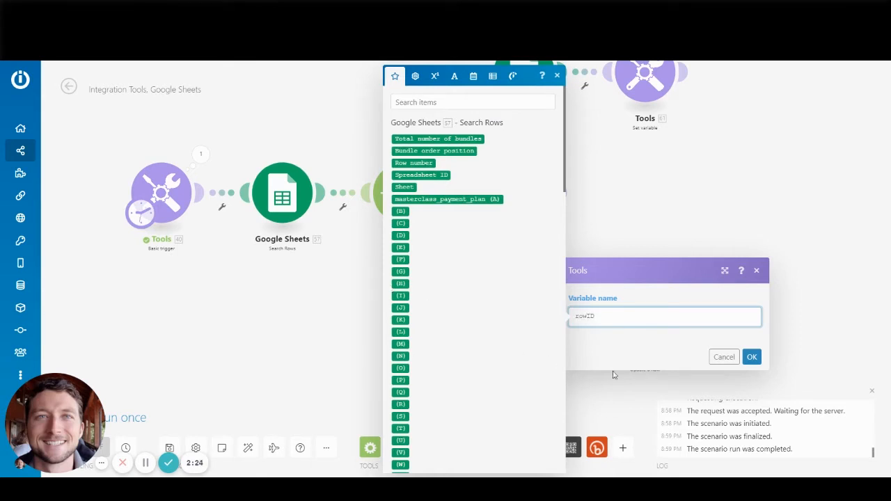
{"action": "left_click", "coordinate": [751, 357]}
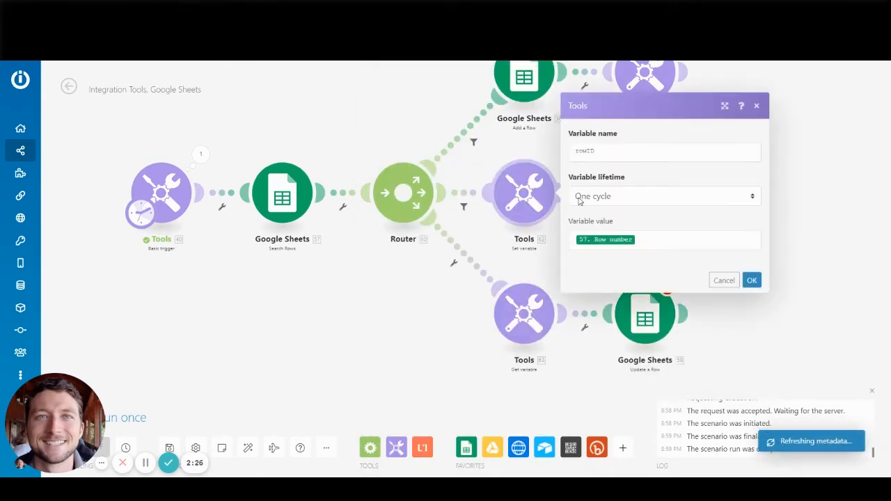
{"action": "left_click", "coordinate": [401, 341]}
{"action": "left_click_drag", "start_coordinate": [420, 345], "coordinate": [393, 324]}
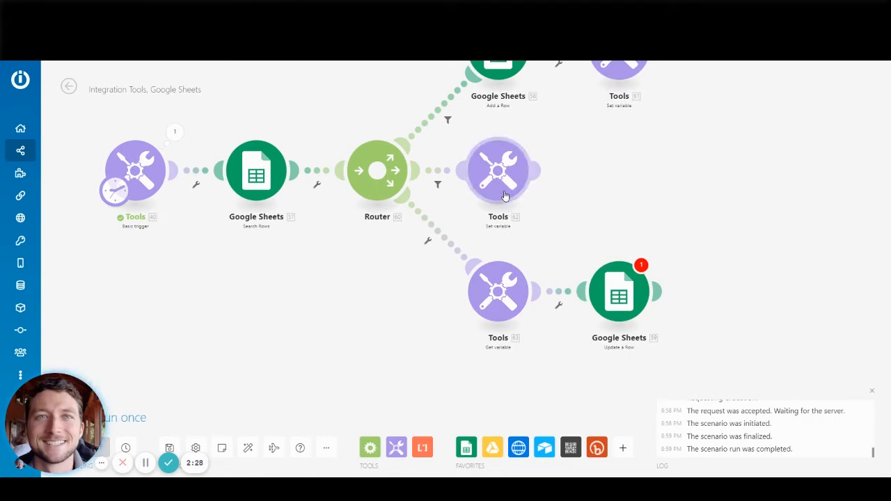
{"action": "left_click", "coordinate": [495, 306]}
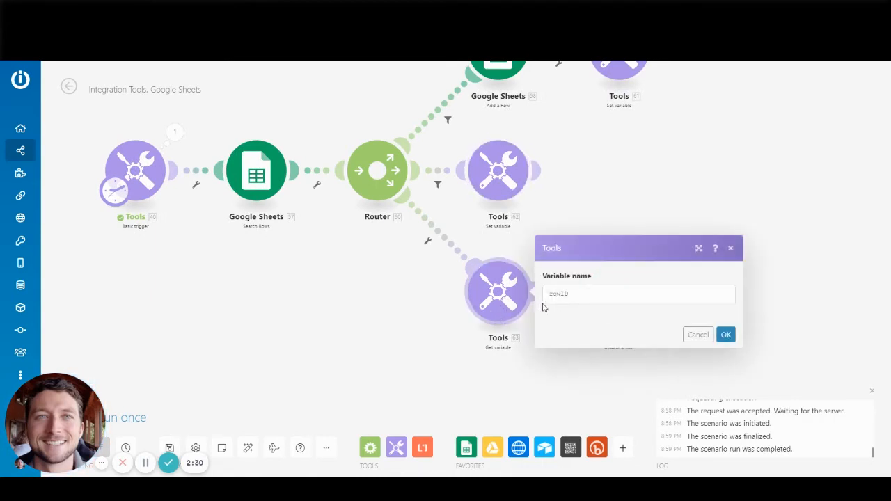
{"action": "left_click", "coordinate": [593, 167]}
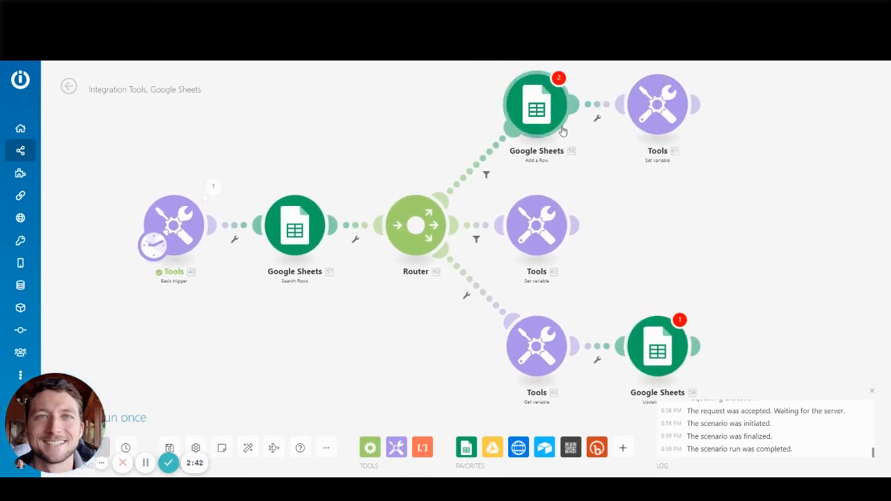
- Auto-align the modules of the scenario
{"action": "scroll", "coordinate": [600, 244], "scroll_direction": "down", "scroll_amount": 2}
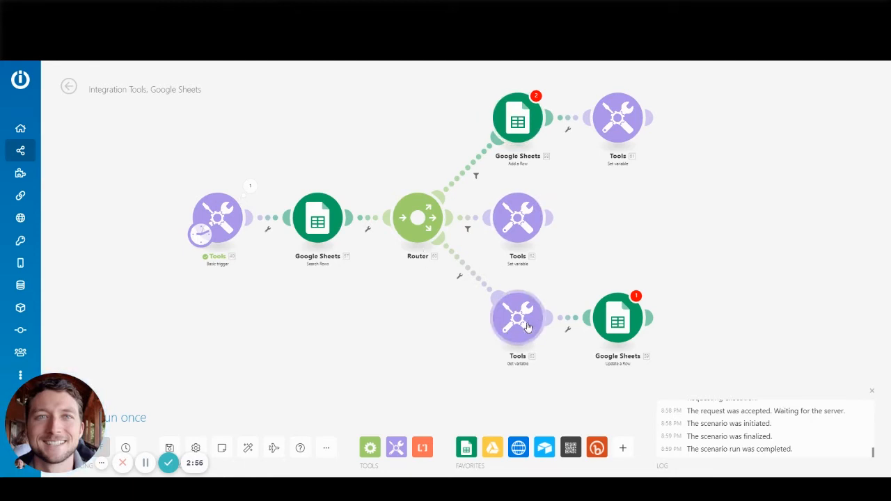
{"action": "scroll", "coordinate": [516, 221], "scroll_direction": "down", "scroll_amount": 1}
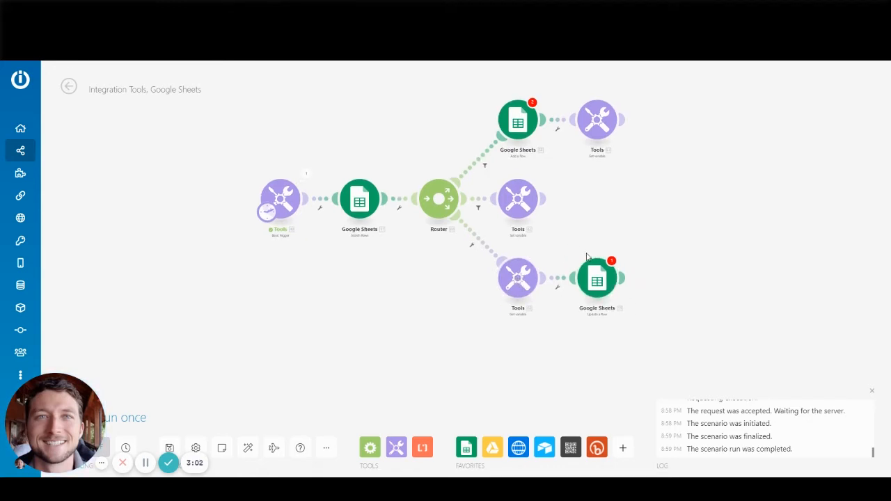
{"action": "scroll", "coordinate": [558, 245], "scroll_direction": "up", "scroll_amount": 1}
{"action": "left_click_drag", "start_coordinate": [556, 230], "coordinate": [614, 244]}
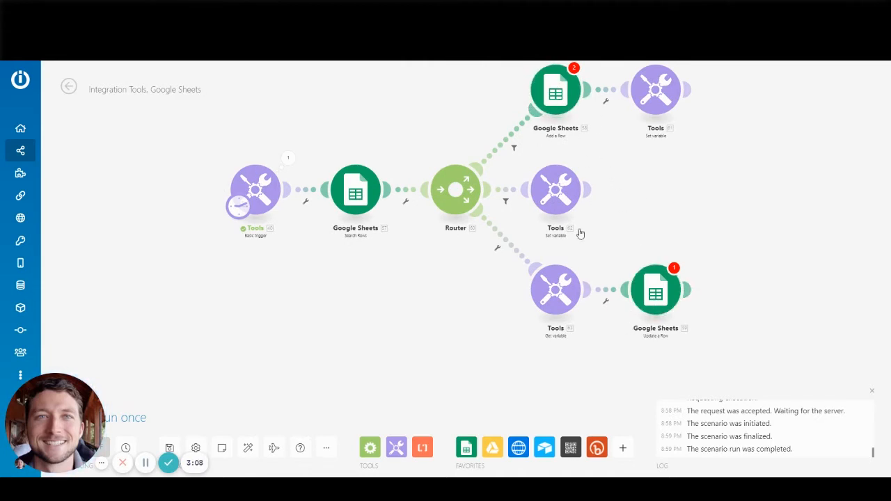
{"action": "left_click_drag", "start_coordinate": [609, 232], "coordinate": [546, 228]}
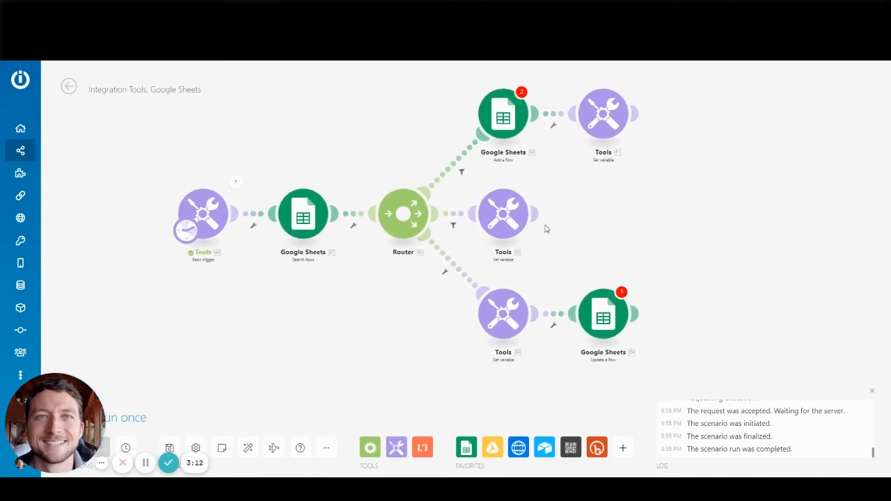
{"action": "left_click_drag", "start_coordinate": [396, 283], "coordinate": [382, 290]}
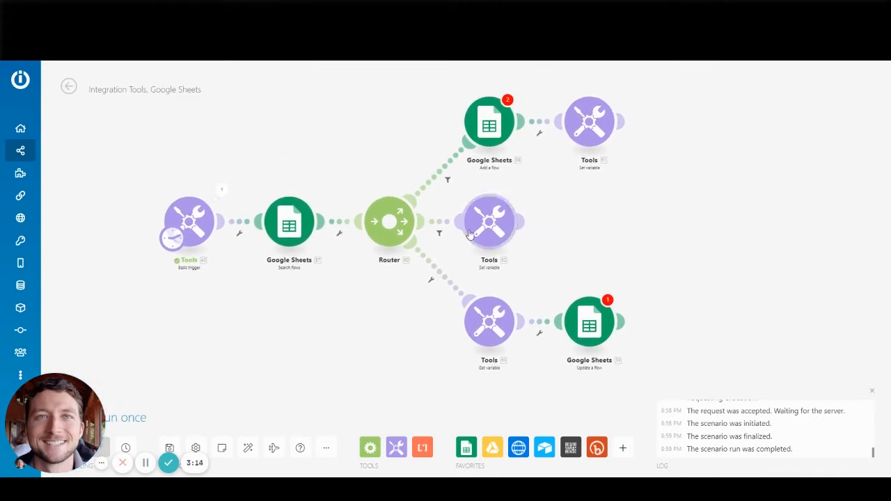
{"action": "scroll", "coordinate": [468, 222], "scroll_direction": "up", "scroll_amount": 2}
{"action": "left_click_drag", "start_coordinate": [327, 323], "coordinate": [382, 317]}
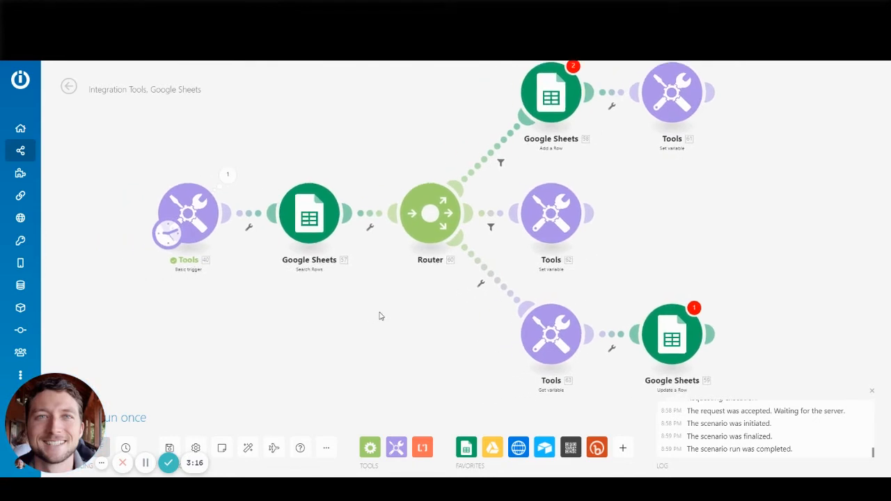
{"action": "left_click", "coordinate": [252, 453]}
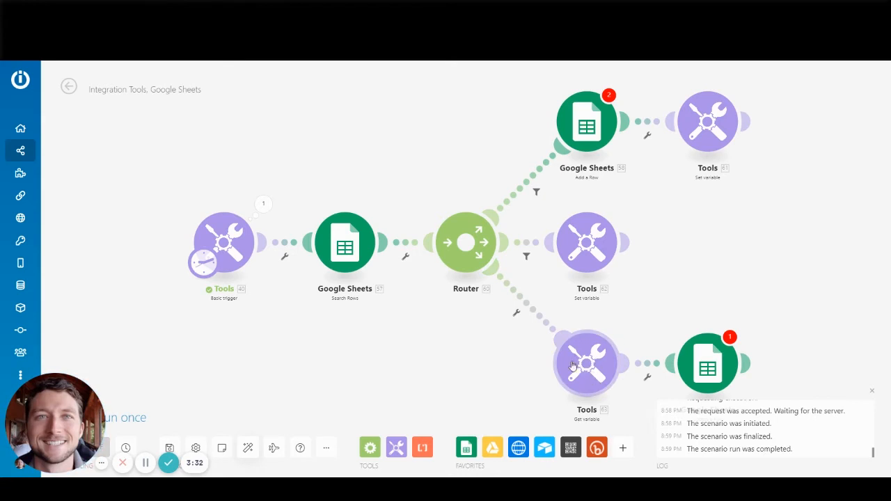
- Unlink the middle Set variable module from the router, reconnect it as the last route, and auto-align the scenario
{"action": "left_click_drag", "start_coordinate": [525, 370], "coordinate": [489, 280]}
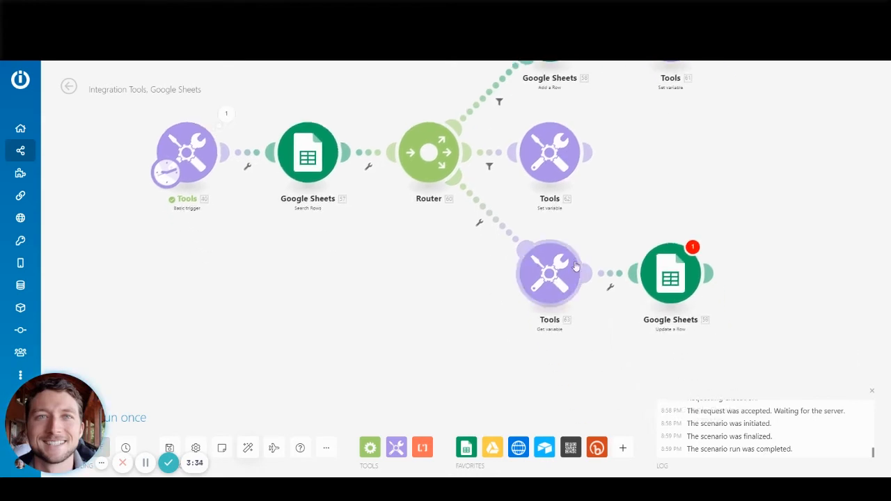
{"action": "scroll", "coordinate": [575, 267], "scroll_direction": "up", "scroll_amount": 2}
{"action": "scroll", "coordinate": [525, 279], "scroll_direction": "down", "scroll_amount": 3}
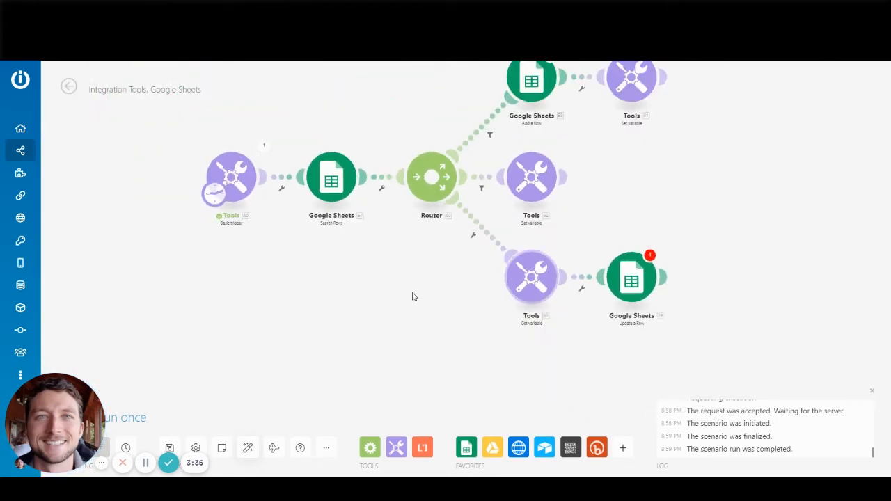
{"action": "left_click_drag", "start_coordinate": [413, 293], "coordinate": [425, 356]}
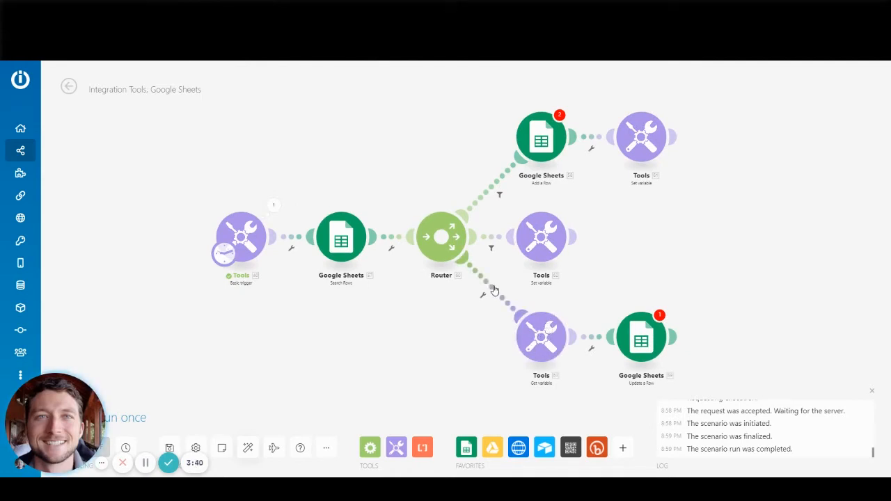
{"action": "left_click", "coordinate": [495, 237]}
{"action": "left_click", "coordinate": [519, 262]}
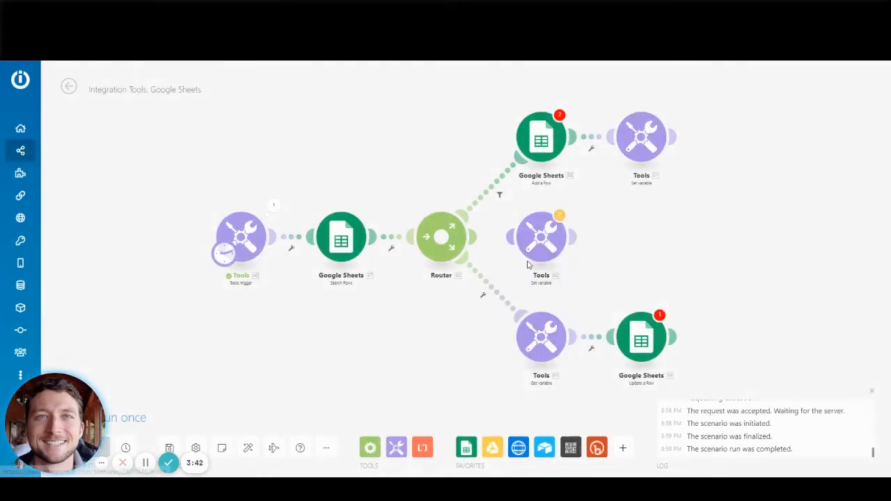
{"action": "left_click", "coordinate": [247, 447]}
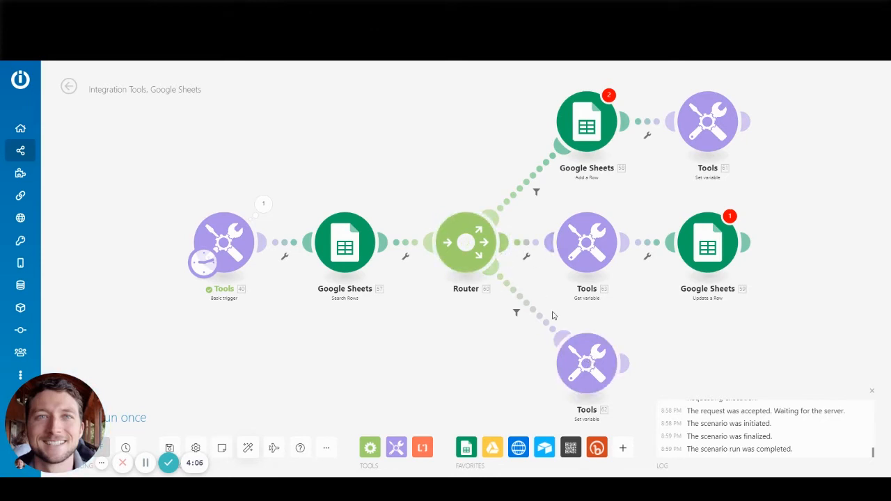
- Unlink the Get variable branch from the router, reconnect it as the last route, and auto-align the scenario
{"action": "left_click", "coordinate": [536, 251]}
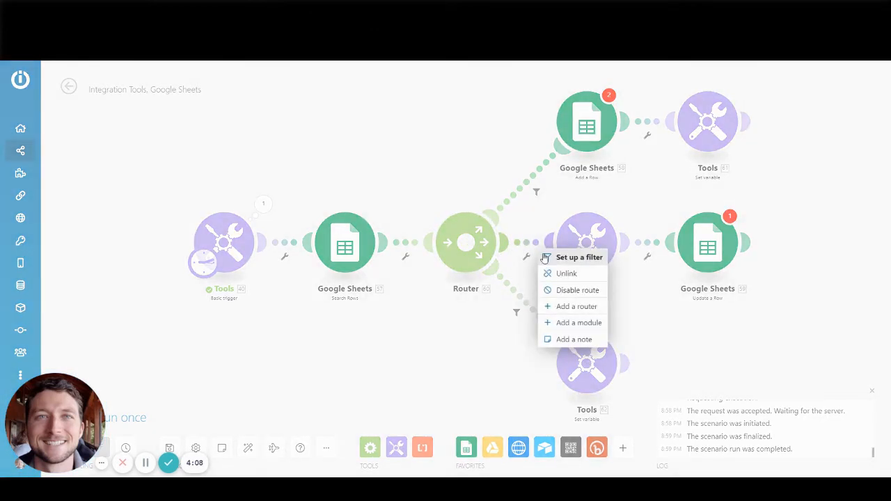
{"action": "left_click", "coordinate": [563, 272]}
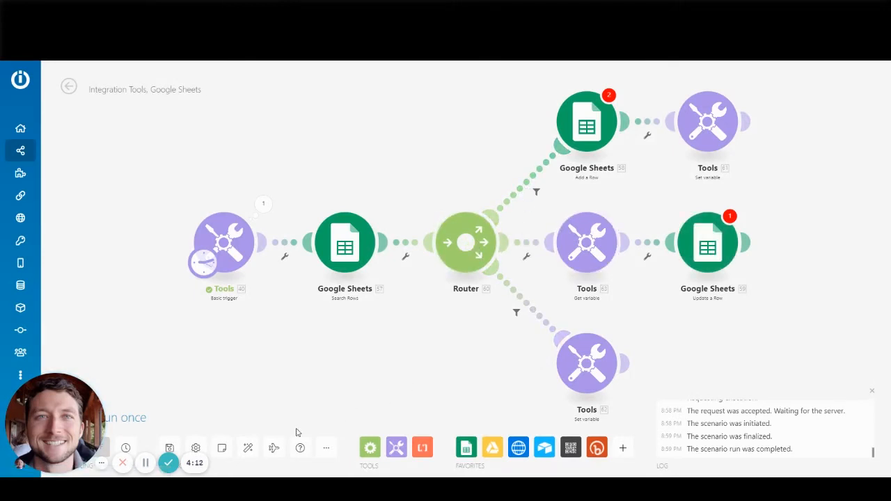
{"action": "left_click", "coordinate": [247, 447]}
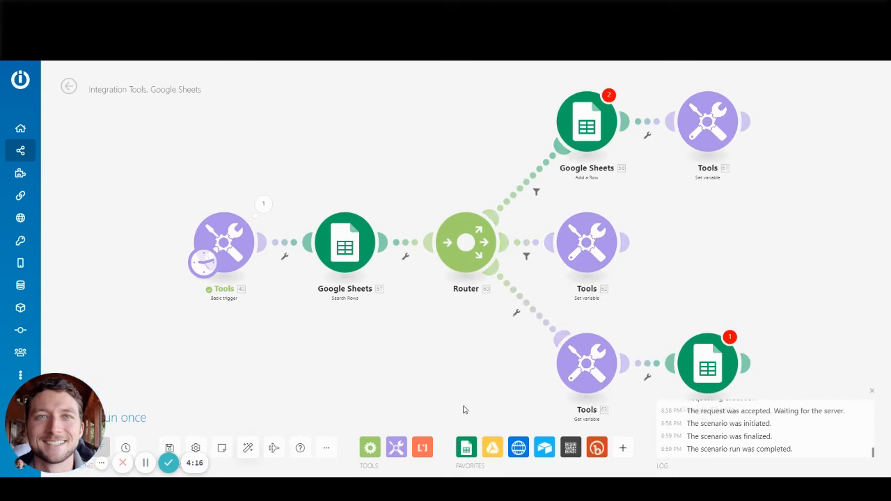
- Add another Tools Set variable module on a new route from the router
{"action": "left_click_drag", "start_coordinate": [453, 358], "coordinate": [445, 327]}
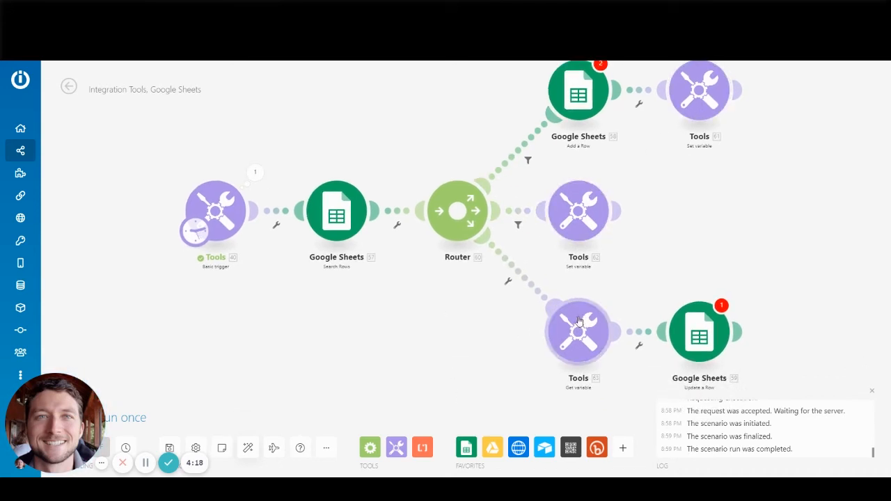
{"action": "scroll", "coordinate": [472, 322], "scroll_direction": "down", "scroll_amount": 3}
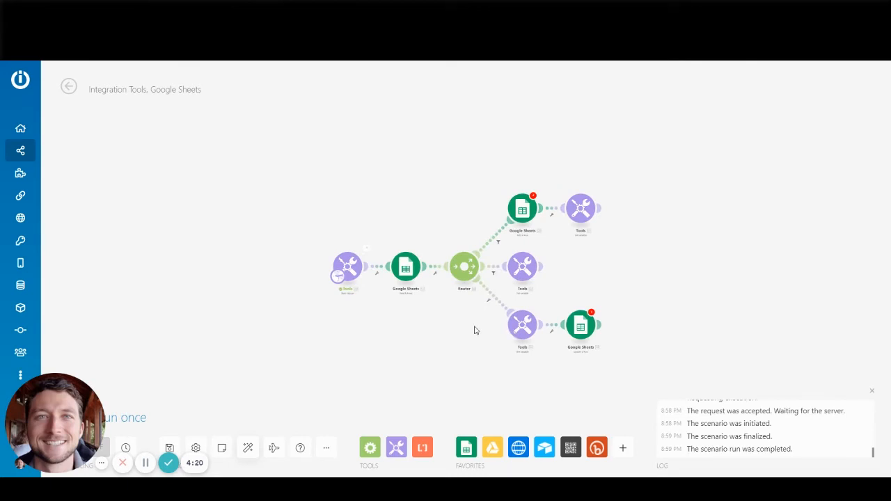
{"action": "left_click_drag", "start_coordinate": [476, 330], "coordinate": [407, 304]}
{"action": "scroll", "coordinate": [470, 274], "scroll_direction": "up", "scroll_amount": 2}
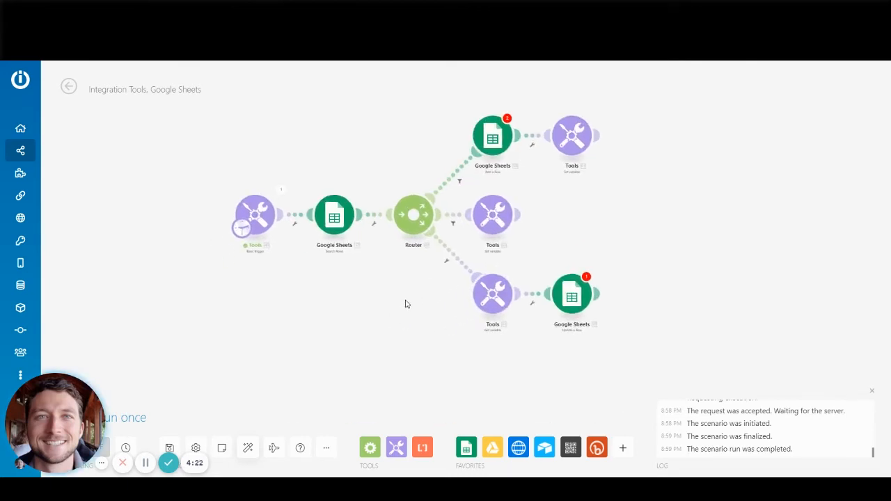
{"action": "left_click", "coordinate": [397, 448]}
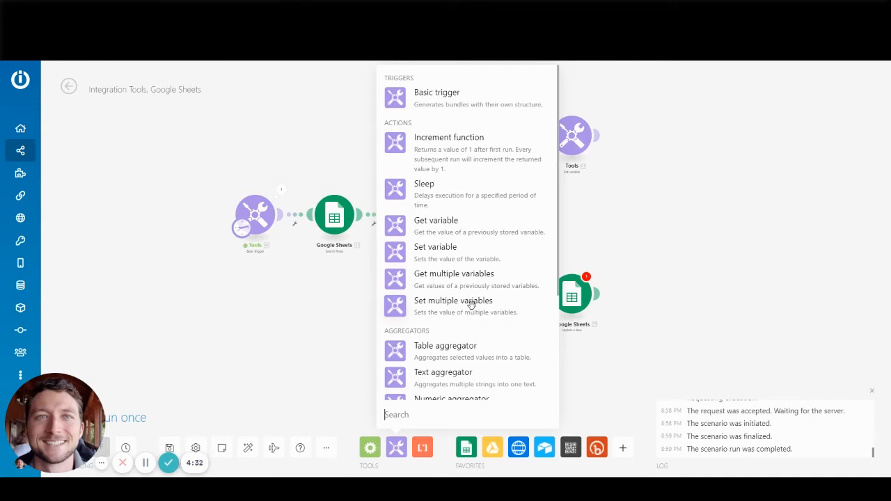
{"action": "left_click", "coordinate": [438, 249]}
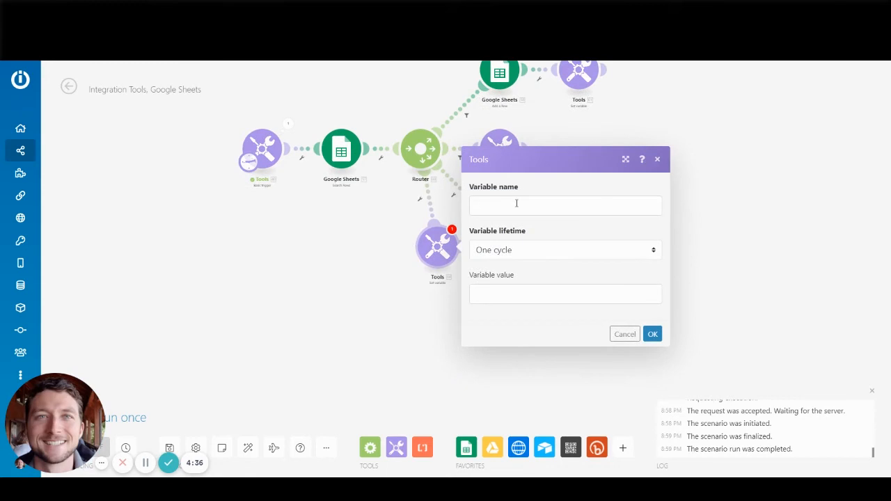
- Configure the new Set variable module with the name date and the value formatDate(123; )
{"action": "left_click", "coordinate": [516, 203]}
{"action": "type", "text": "ate"}
{"action": "left_click", "coordinate": [519, 288]}
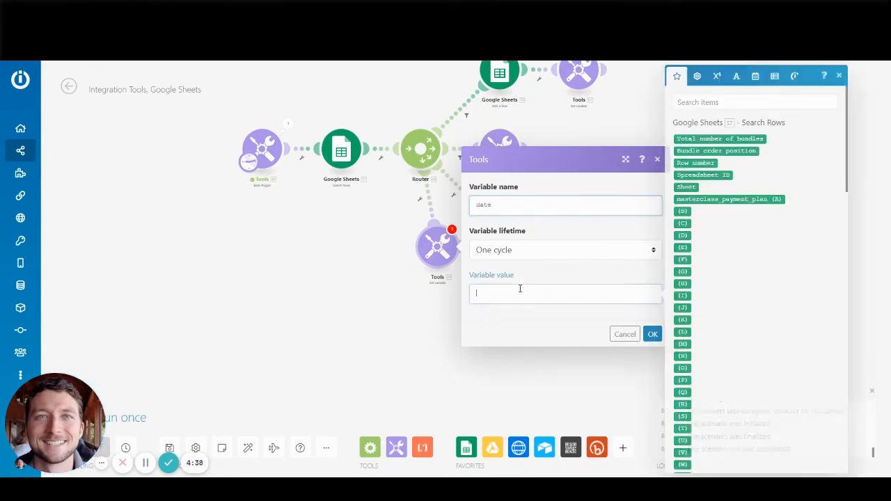
{"action": "left_click", "coordinate": [755, 75]}
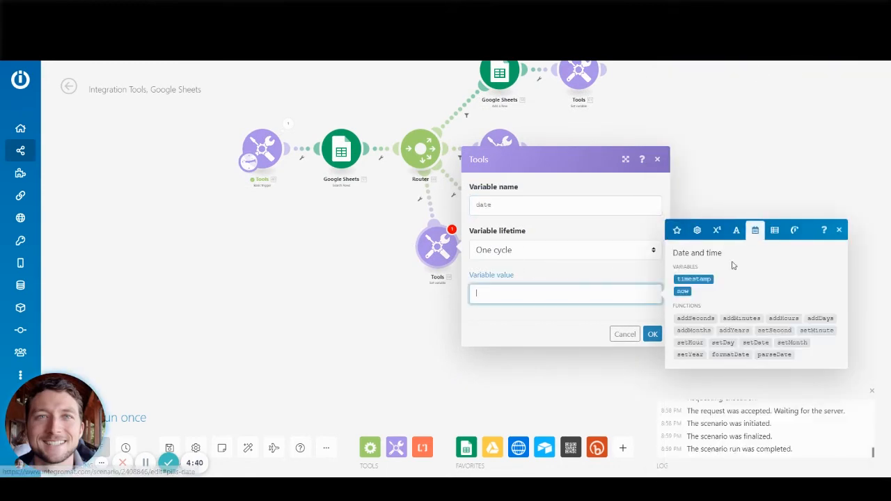
{"action": "left_click", "coordinate": [731, 354]}
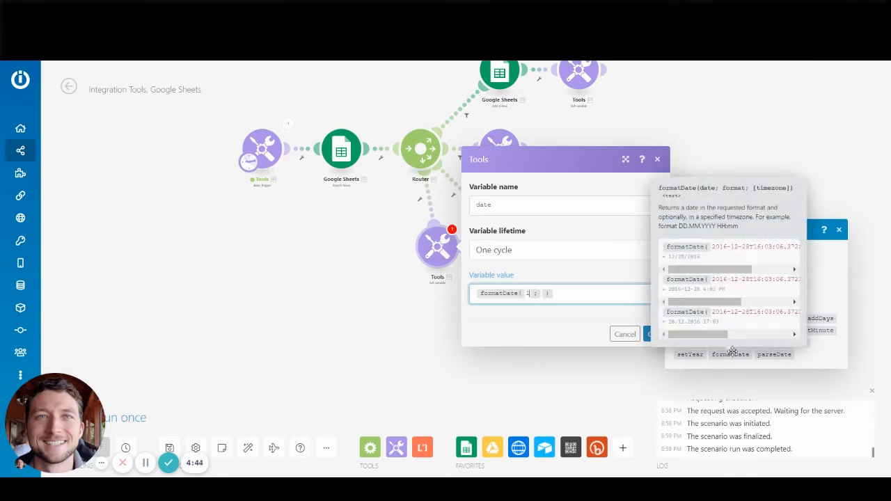
{"action": "left_click", "coordinate": [582, 332]}
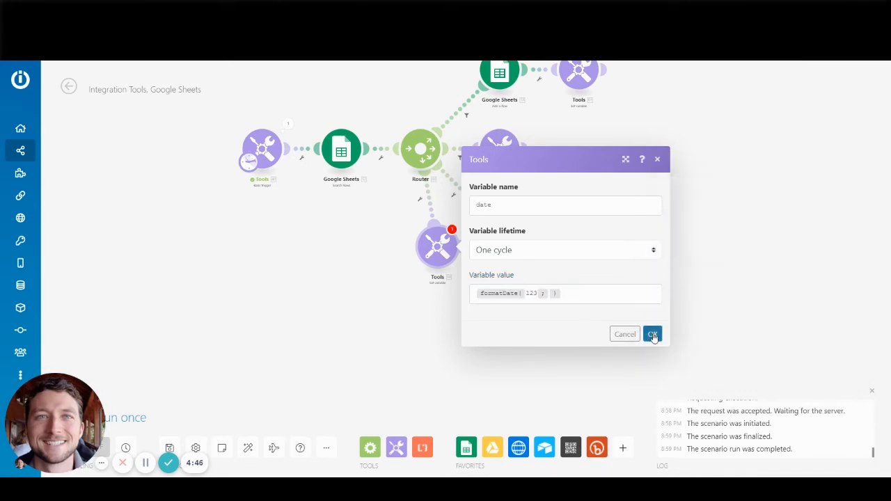
{"action": "left_click", "coordinate": [652, 334]}
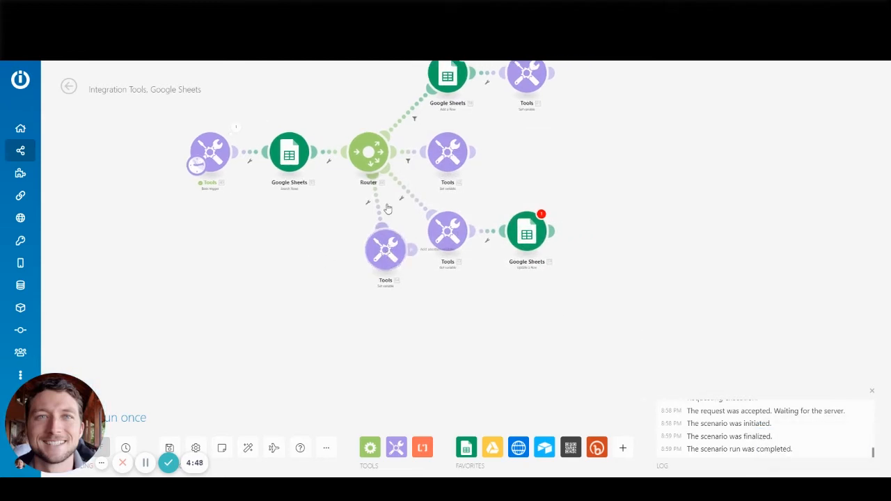
- Delete the Google Sheets Add a row and Update a row modules from the router's branches
{"action": "right_click", "coordinate": [444, 80]}
{"action": "left_click", "coordinate": [481, 103]}
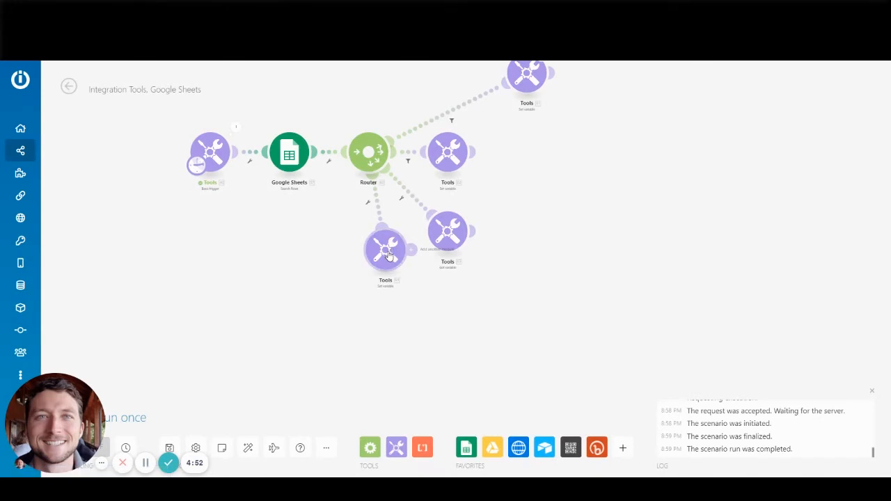
- Run only the date Set variable module and inspect its output
{"action": "right_click", "coordinate": [388, 256]}
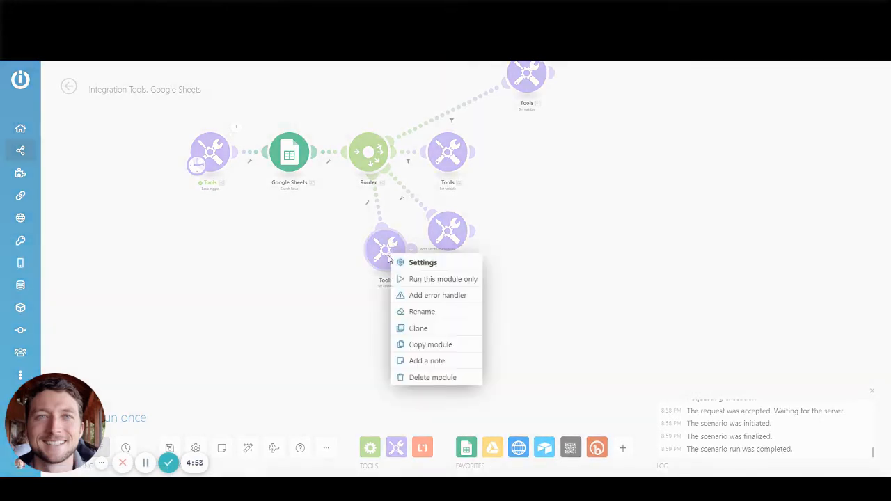
{"action": "left_click", "coordinate": [433, 279]}
{"action": "scroll", "coordinate": [328, 202], "scroll_direction": "up", "scroll_amount": 3}
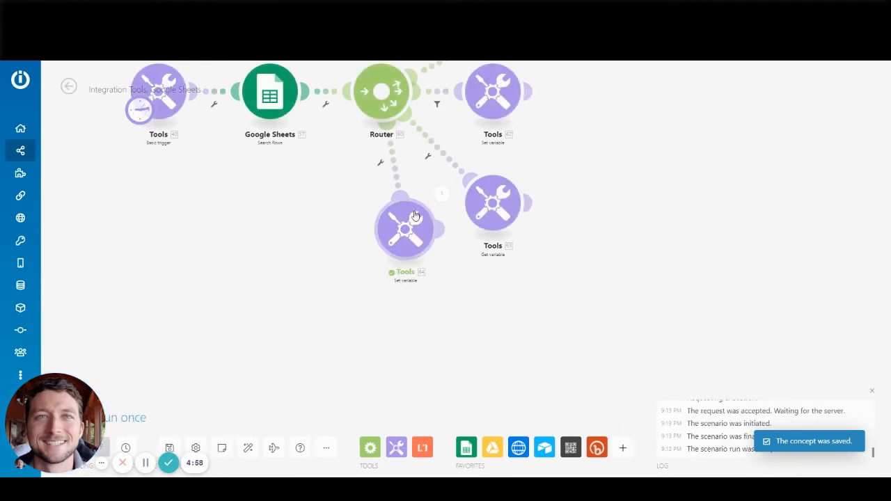
{"action": "left_click", "coordinate": [421, 217]}
{"action": "left_click", "coordinate": [352, 229]}
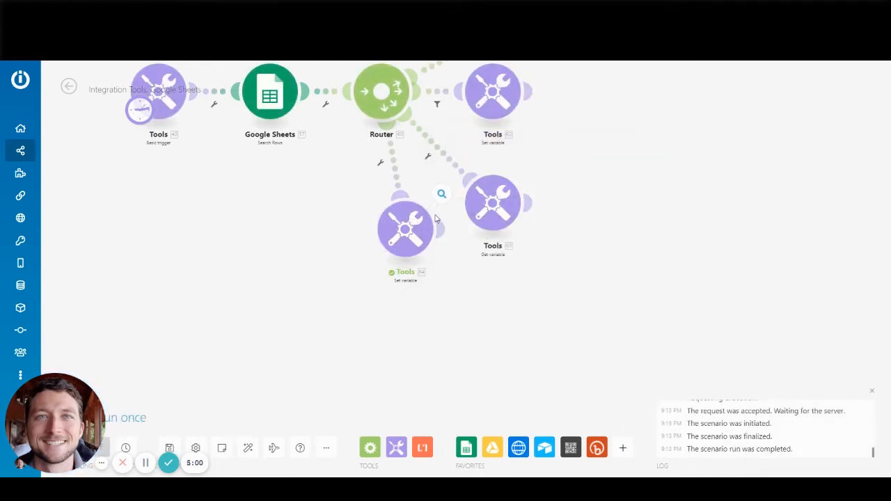
{"action": "left_click", "coordinate": [438, 199]}
- Set the date variable's value to formatDate(aa; )
{"action": "left_click", "coordinate": [421, 240]}
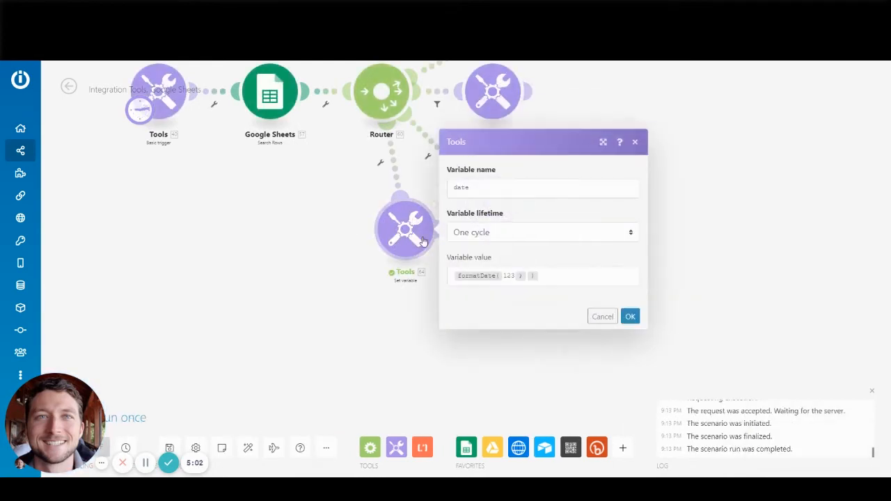
{"action": "left_click", "coordinate": [534, 277]}
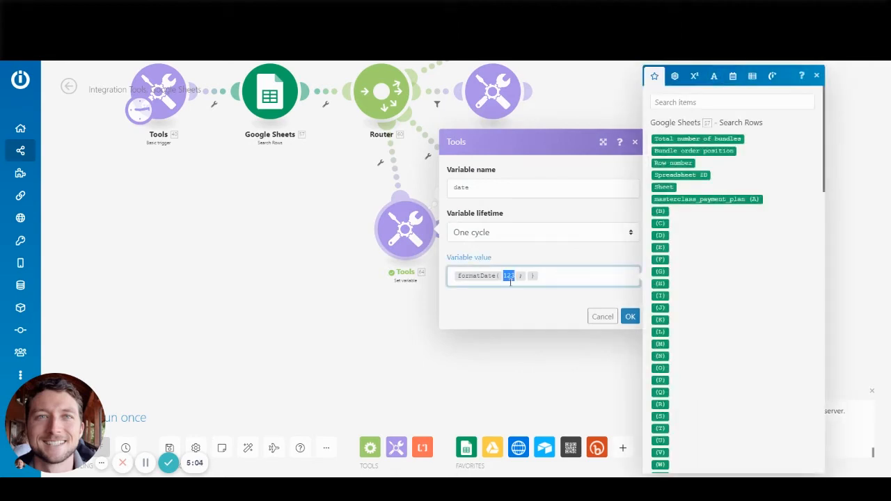
{"action": "left_click", "coordinate": [538, 307]}
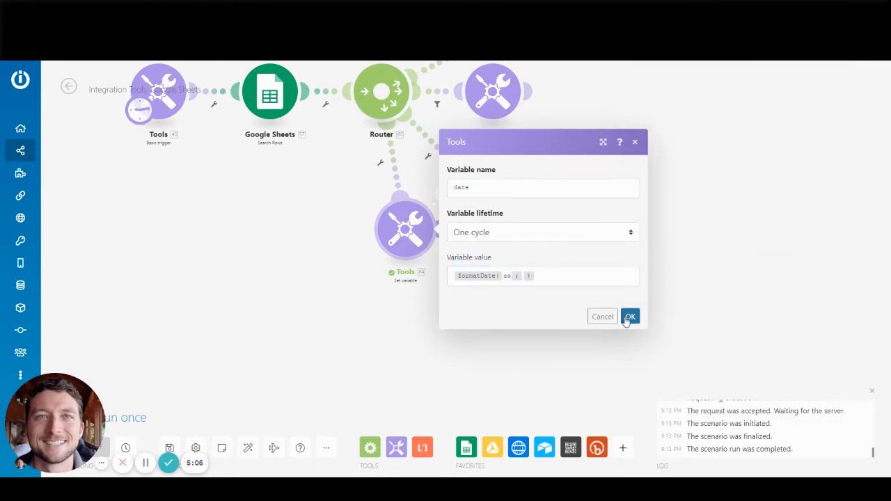
{"action": "left_click", "coordinate": [629, 317]}
- Run the date Set variable module again with the changed formula and inspect its operation result
{"action": "right_click", "coordinate": [404, 237]}
{"action": "left_click", "coordinate": [433, 262]}
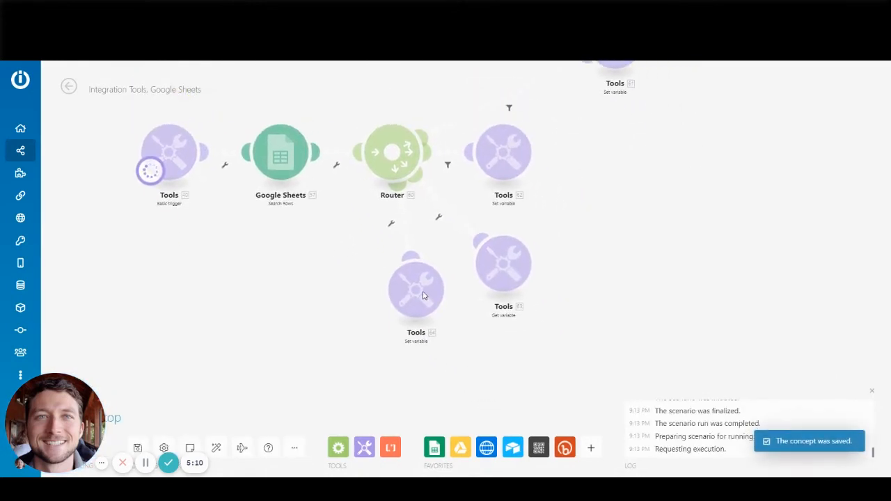
{"action": "left_click", "coordinate": [452, 257]}
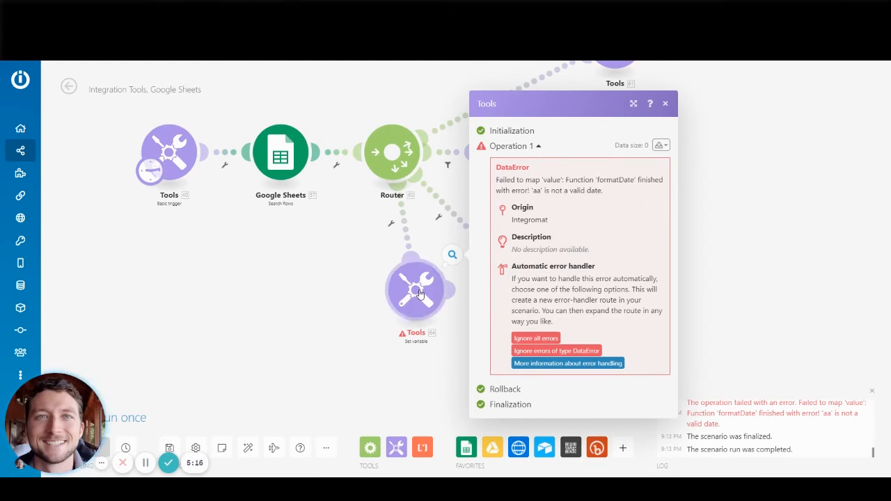
{"action": "left_click", "coordinate": [371, 277]}
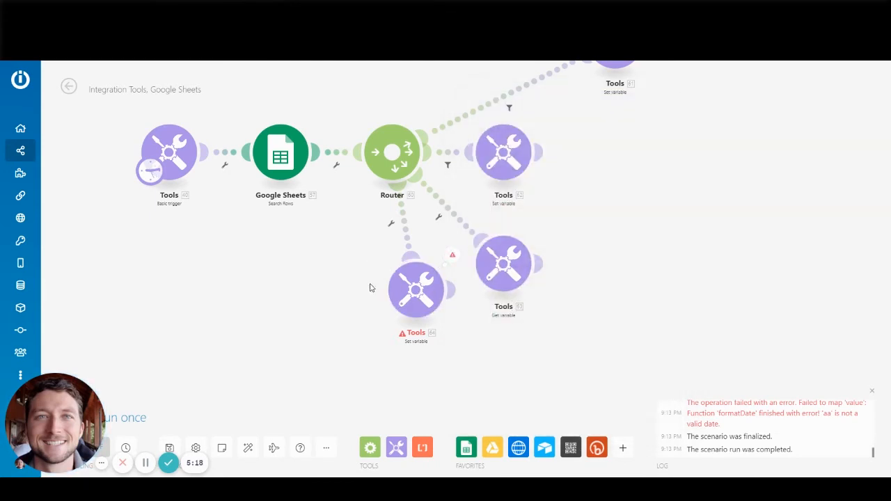
- Review the error details of the date Set variable module and the formula in its settings
{"action": "left_click_drag", "start_coordinate": [369, 286], "coordinate": [352, 229]}
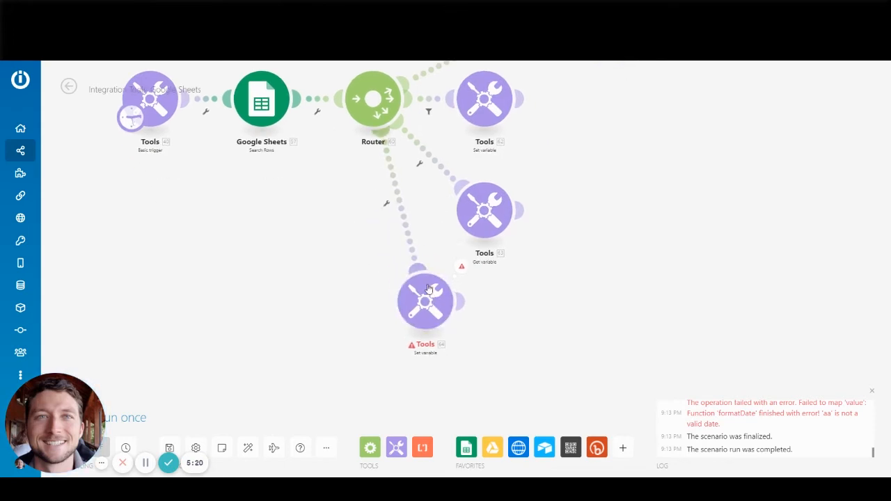
{"action": "left_click_drag", "start_coordinate": [449, 265], "coordinate": [399, 263]}
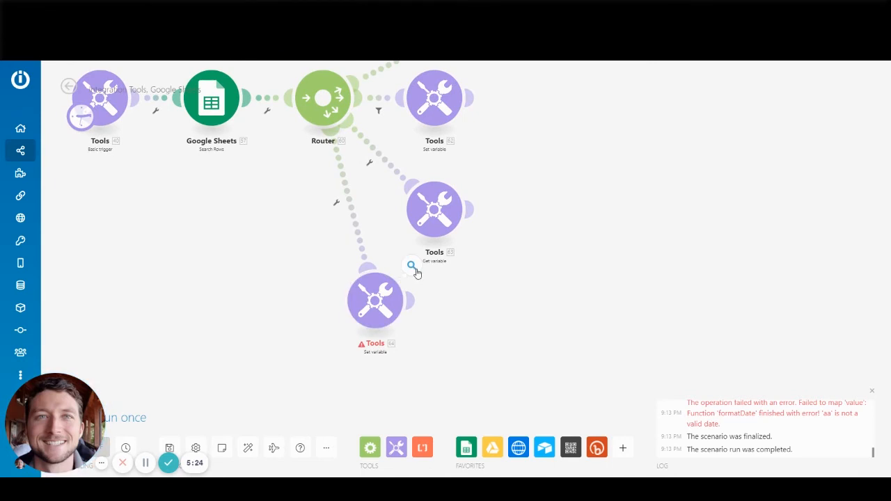
{"action": "left_click", "coordinate": [412, 267]}
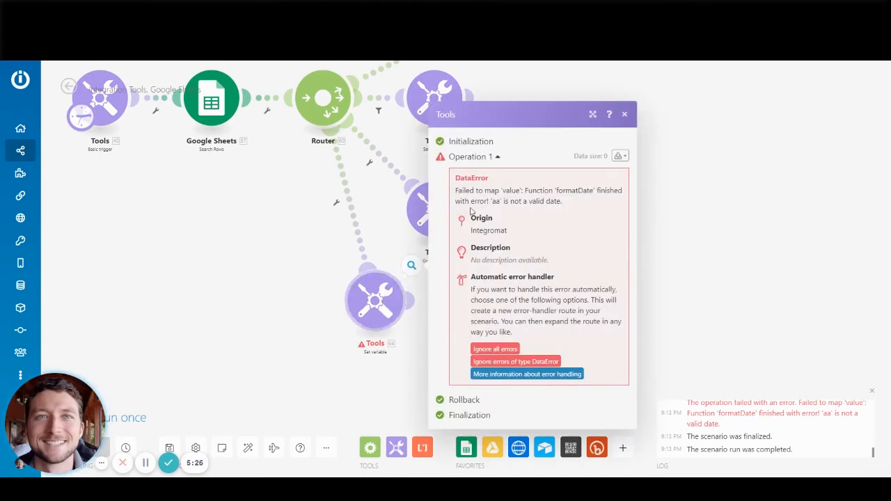
{"action": "left_click", "coordinate": [375, 290]}
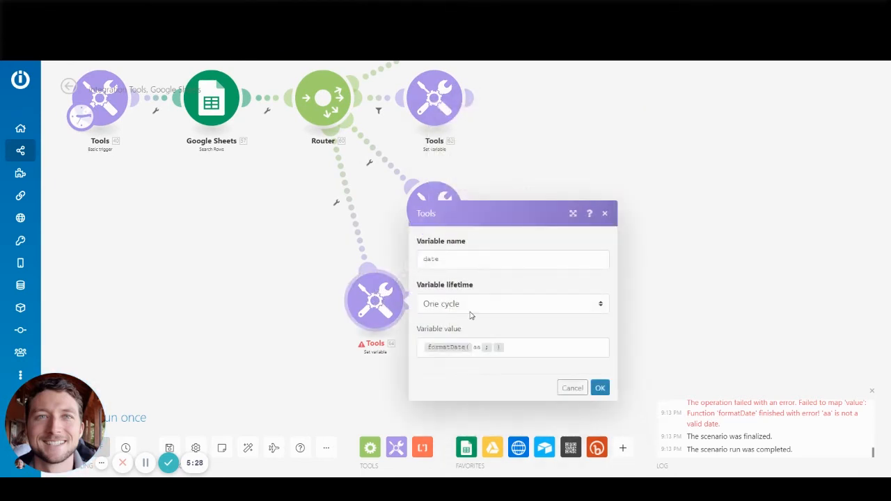
{"action": "left_click", "coordinate": [562, 341]}
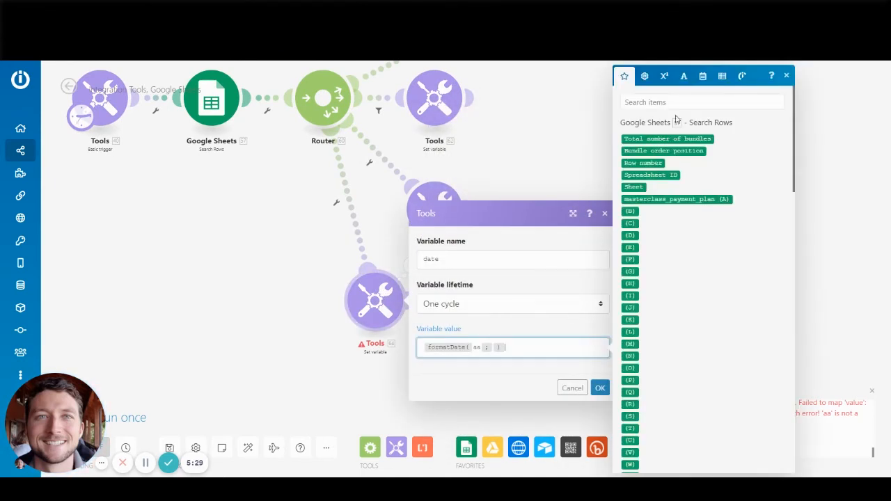
{"action": "left_click", "coordinate": [306, 265]}
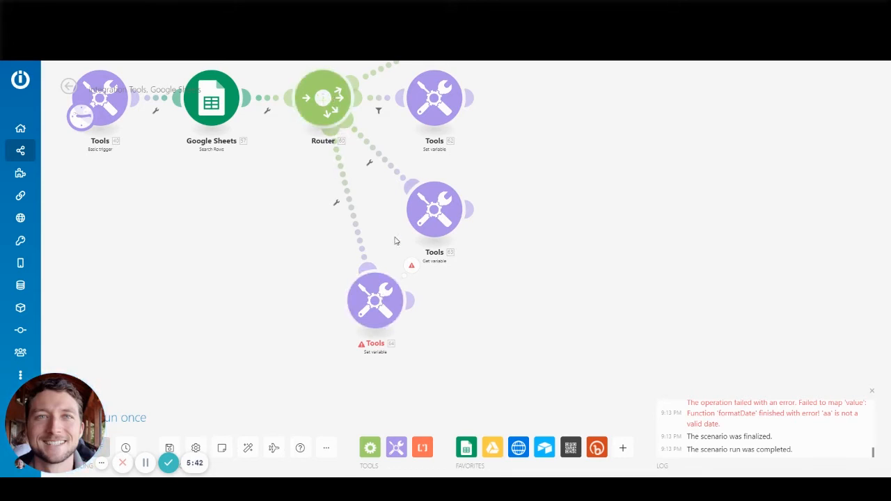
- Add an error handler with the Ignore directive to the date Set variable module
{"action": "right_click", "coordinate": [383, 318]}
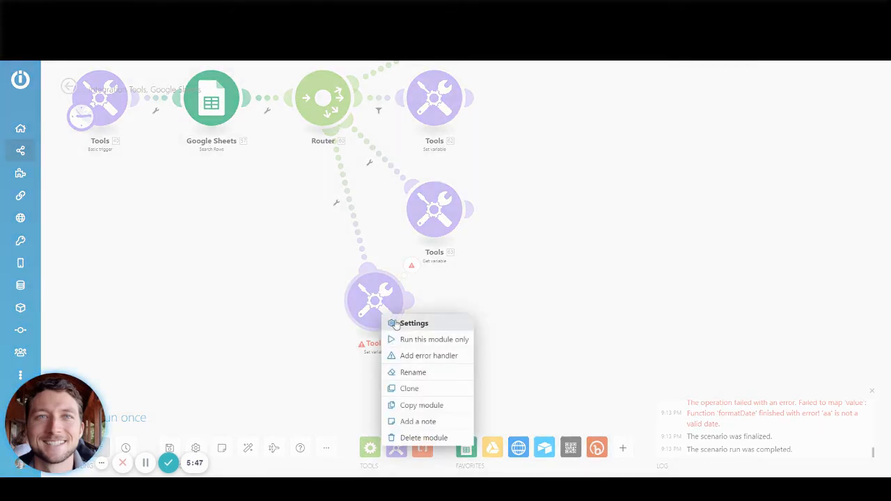
{"action": "left_click", "coordinate": [439, 357]}
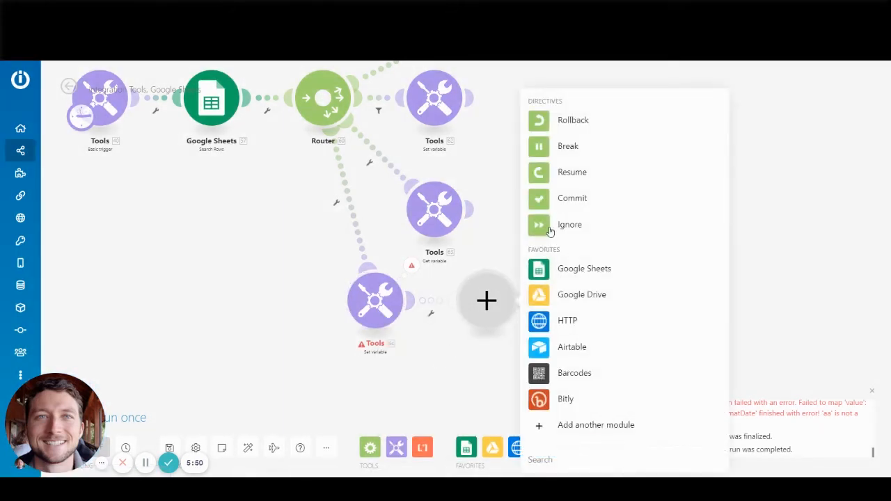
{"action": "left_click", "coordinate": [549, 231]}
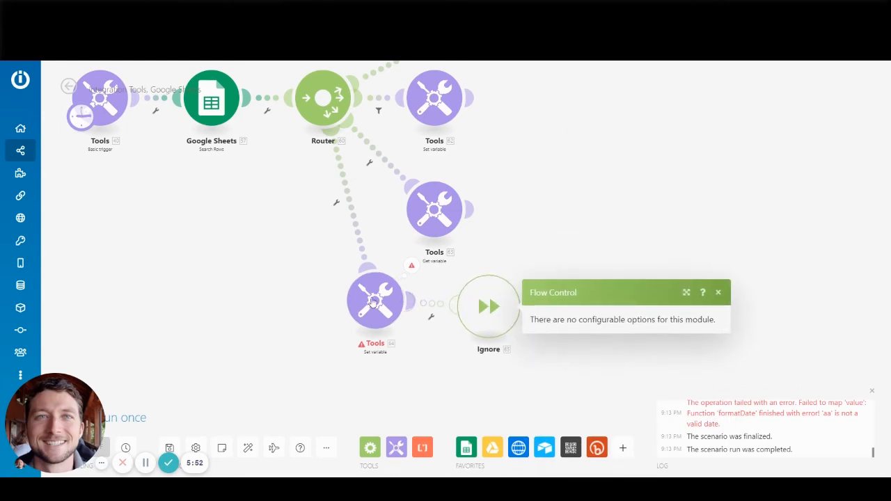
{"action": "left_click_drag", "start_coordinate": [385, 233], "coordinate": [397, 260]}
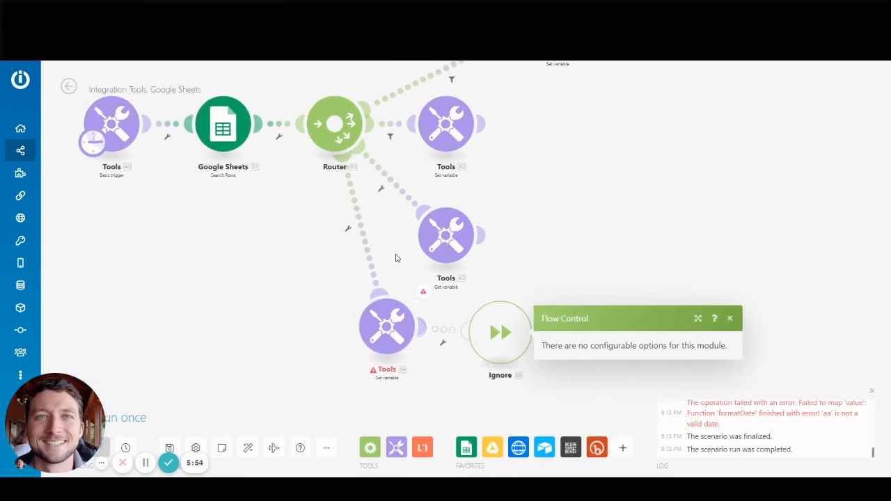
- Add a Tools Get multiple variables module after the Get variable module, retrieving the variables date and birthday
{"action": "left_click", "coordinate": [395, 444]}
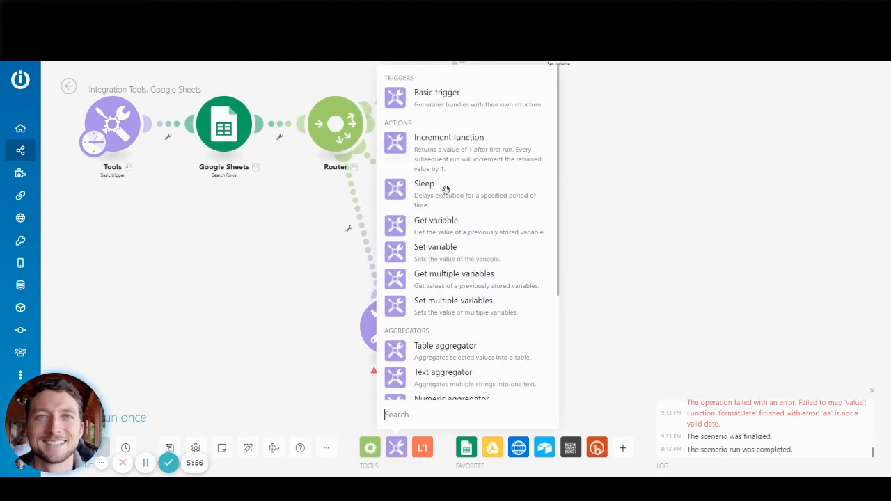
{"action": "left_click", "coordinate": [453, 277]}
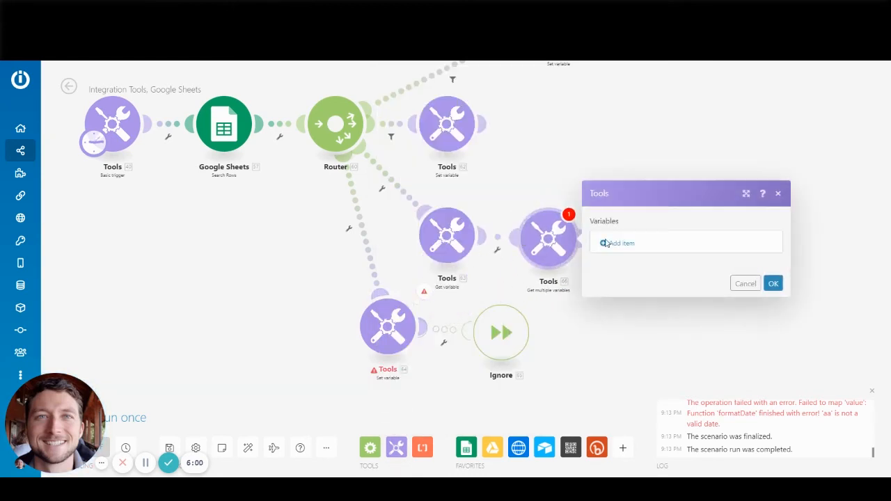
{"action": "left_click", "coordinate": [613, 243]}
{"action": "left_click", "coordinate": [681, 242]}
{"action": "type", "text": "da"}
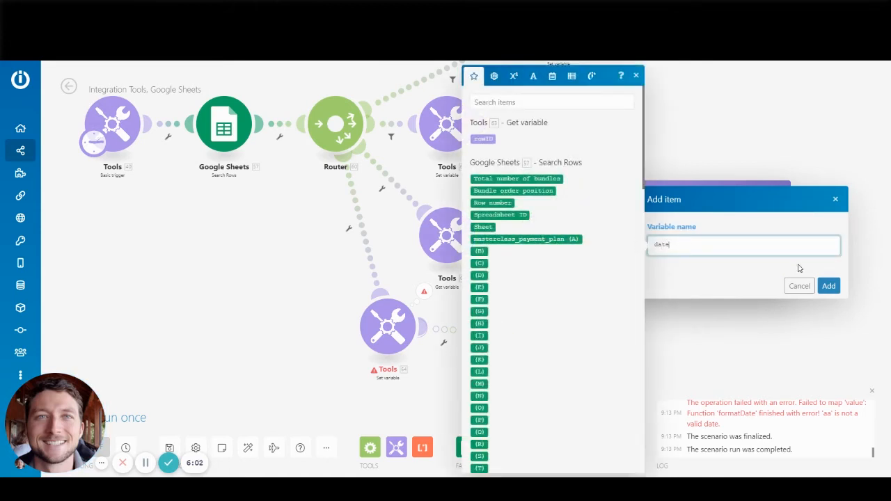
{"action": "type", "text": "te"}
{"action": "left_click", "coordinate": [830, 286]}
{"action": "left_click", "coordinate": [632, 255]}
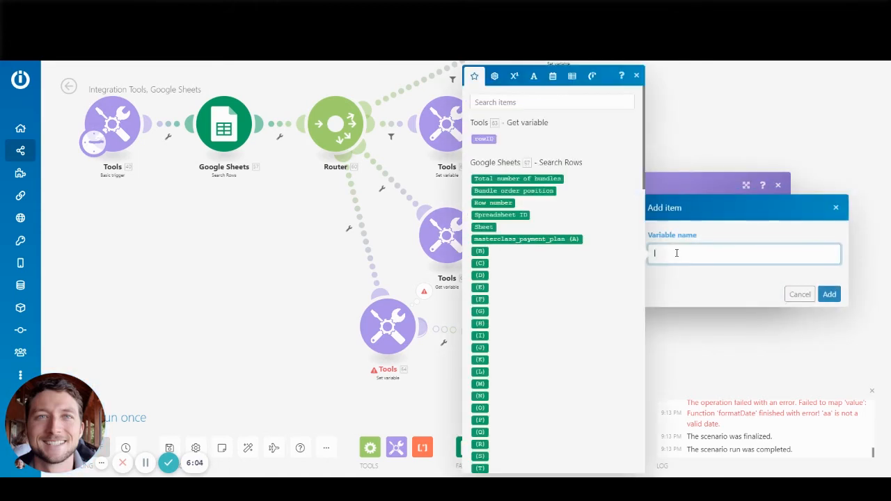
{"action": "type", "text": "bisthday"}
{"action": "left_click", "coordinate": [829, 294]}
{"action": "left_click", "coordinate": [771, 298]}
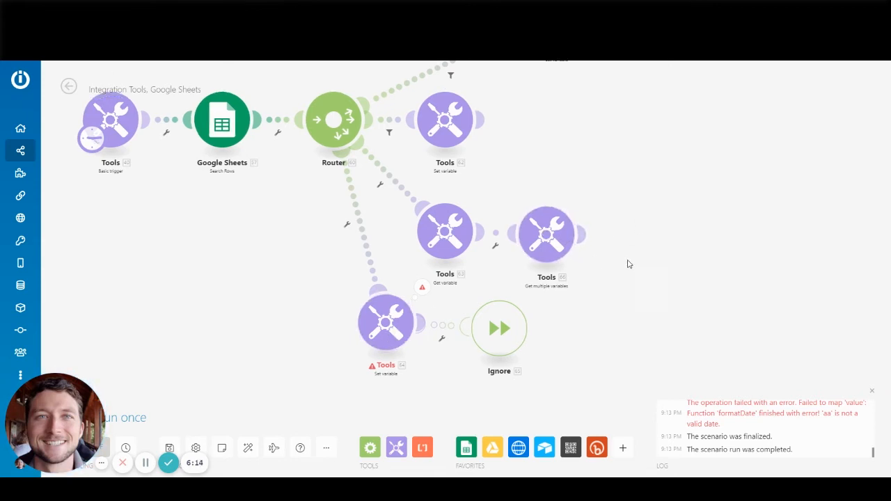
{"action": "left_click_drag", "start_coordinate": [628, 260], "coordinate": [594, 233]}
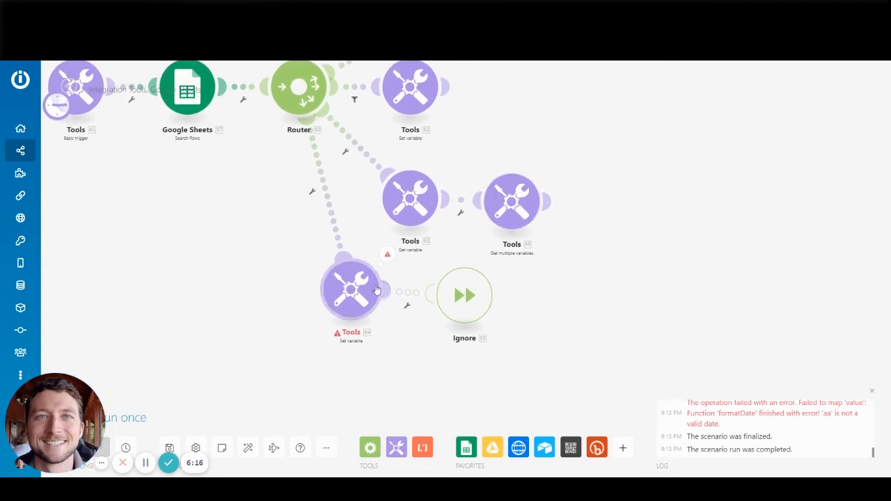
{"action": "mouse_move", "coordinate": [472, 299]}
{"action": "left_mouse_down"}
{"action": "mouse_move", "coordinate": [477, 272]}
{"action": "mouse_move", "coordinate": [485, 272]}
{"action": "mouse_move", "coordinate": [480, 301]}
{"action": "left_mouse_up"}
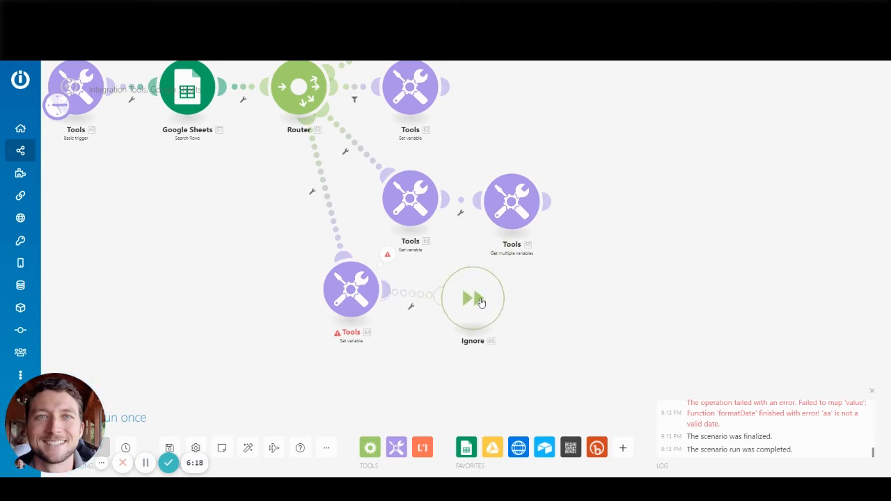
{"action": "left_click_drag", "start_coordinate": [234, 250], "coordinate": [270, 295]}
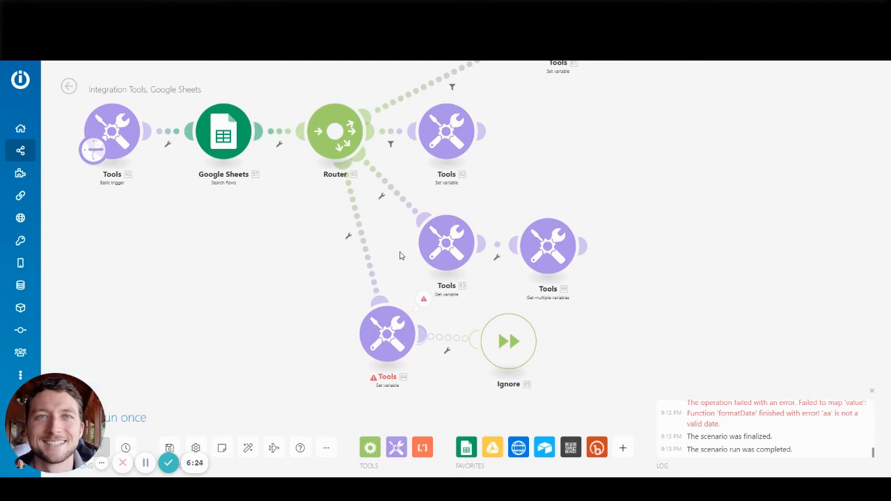
{"action": "left_click_drag", "start_coordinate": [298, 272], "coordinate": [303, 284]}
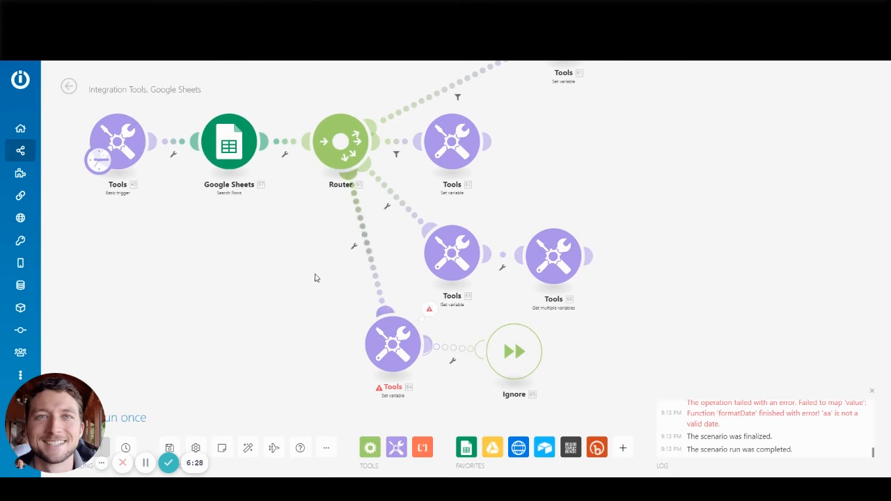
{"action": "scroll", "coordinate": [417, 306], "scroll_direction": "down", "scroll_amount": 5}
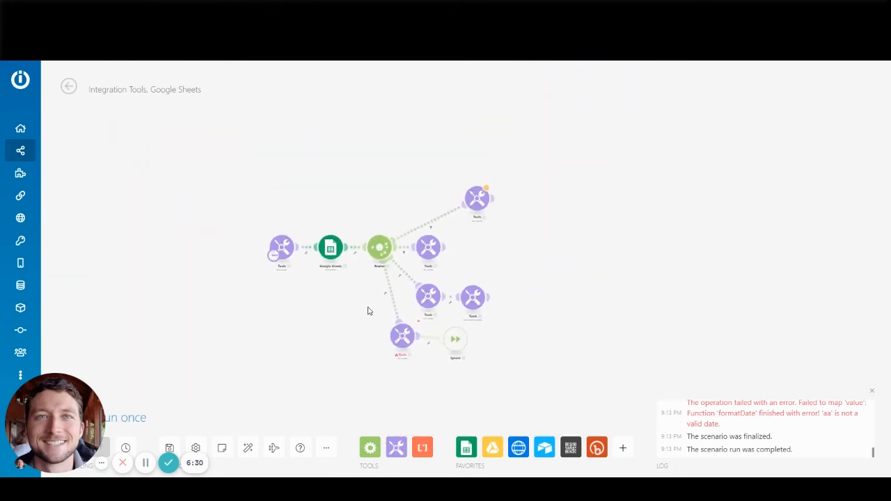
- Review the variable lifetime options, One cycle and One execution, in the rowID Set variable module without changing its settings
{"action": "scroll", "coordinate": [390, 309], "scroll_direction": "up", "scroll_amount": 3}
{"action": "left_click_drag", "start_coordinate": [412, 312], "coordinate": [374, 286]}
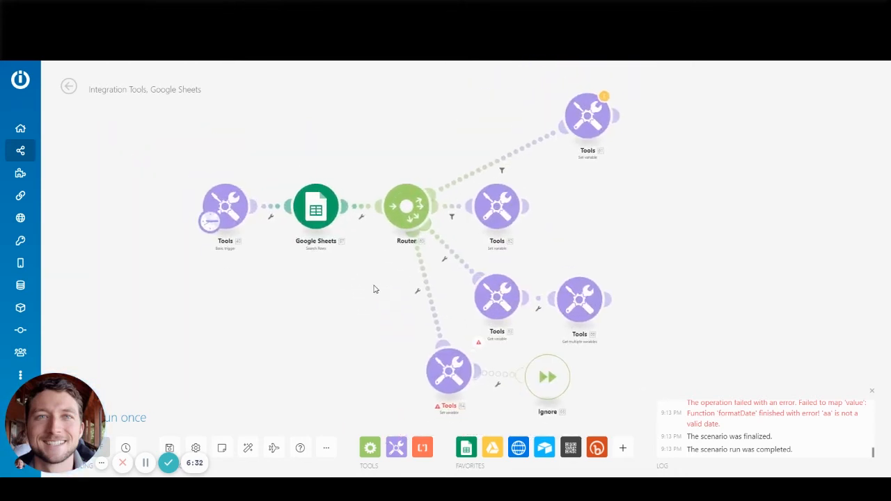
{"action": "left_click", "coordinate": [497, 205]}
{"action": "left_click", "coordinate": [575, 213]}
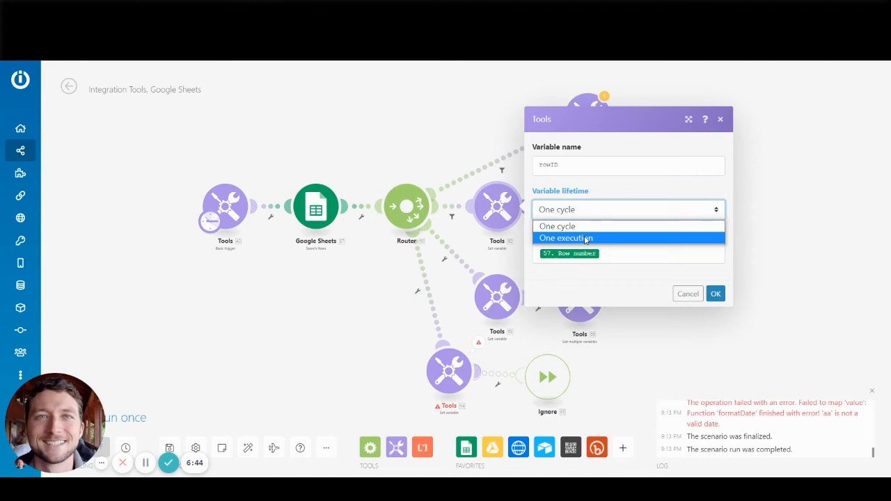
{"action": "left_click", "coordinate": [702, 200]}
{"action": "left_click", "coordinate": [688, 294]}
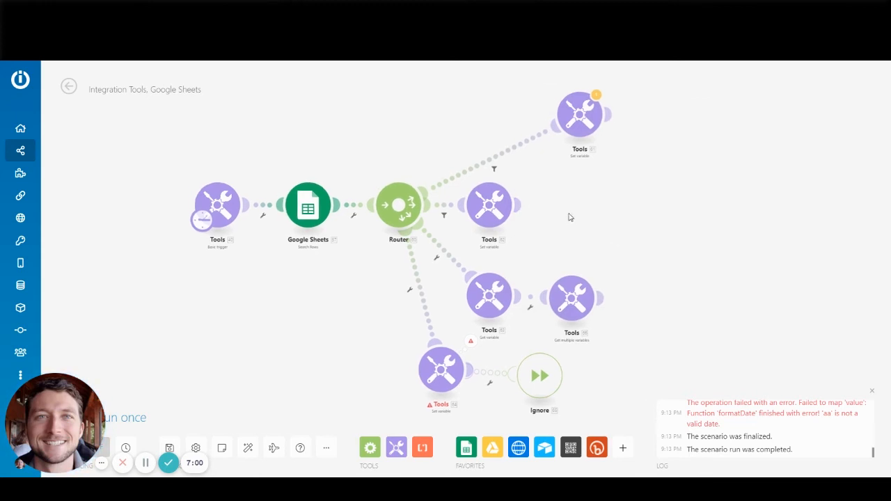
- Move the uppermost Set variable module closer to the router and add a Tools Set multiple variables module on a new router route
{"action": "left_click_drag", "start_coordinate": [543, 112], "coordinate": [446, 109]}
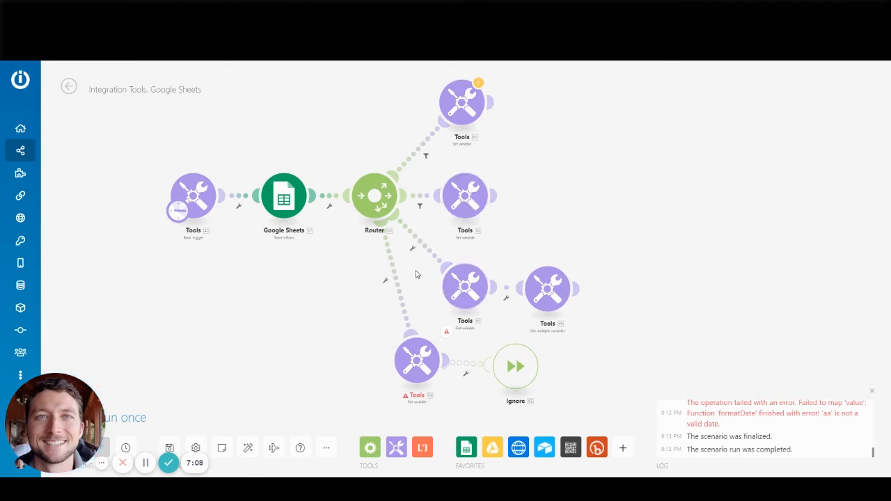
{"action": "left_click_drag", "start_coordinate": [364, 283], "coordinate": [346, 259]}
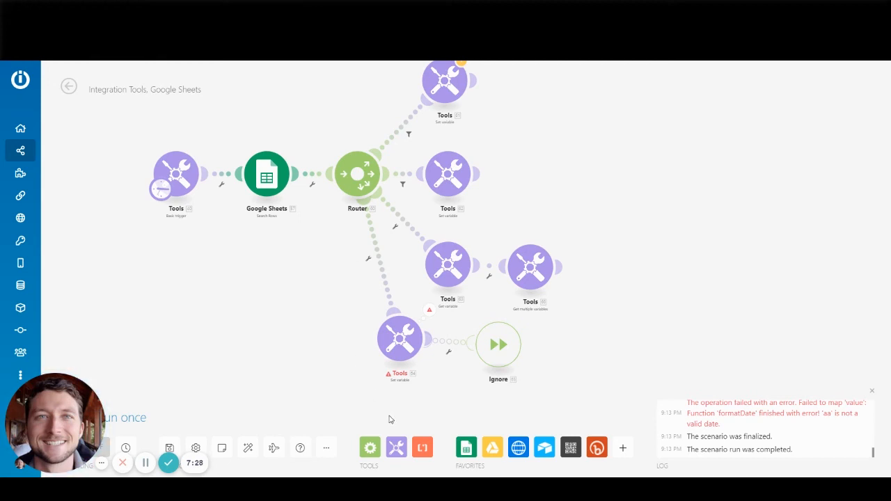
{"action": "left_click", "coordinate": [396, 446]}
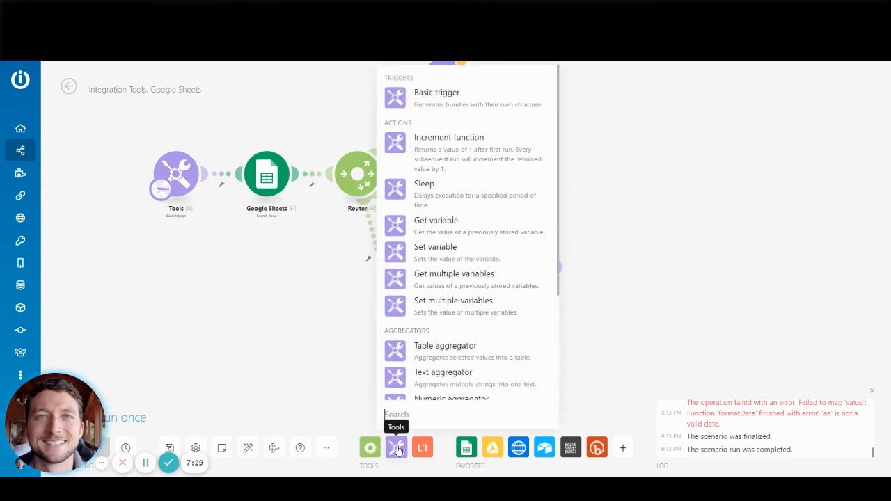
{"action": "left_click", "coordinate": [445, 304]}
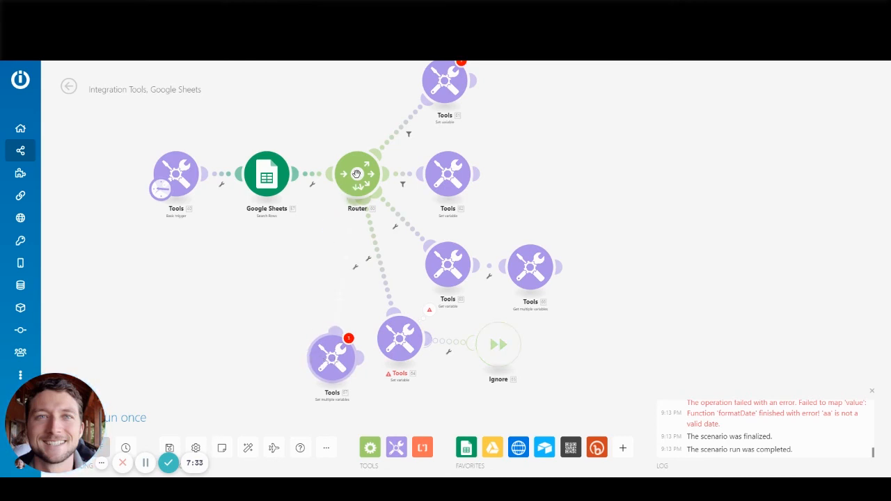
- Define a variable named date with the null keyword as its value in the Set multiple variables module and save the settings
{"action": "left_click", "coordinate": [333, 360]}
{"action": "left_click", "coordinate": [401, 341]}
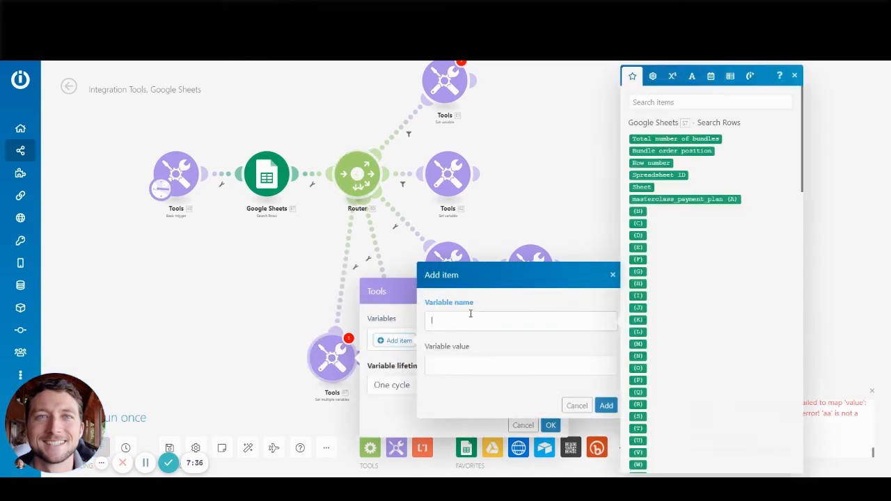
{"action": "type", "text": "date"}
{"action": "key", "text": "Tab"}
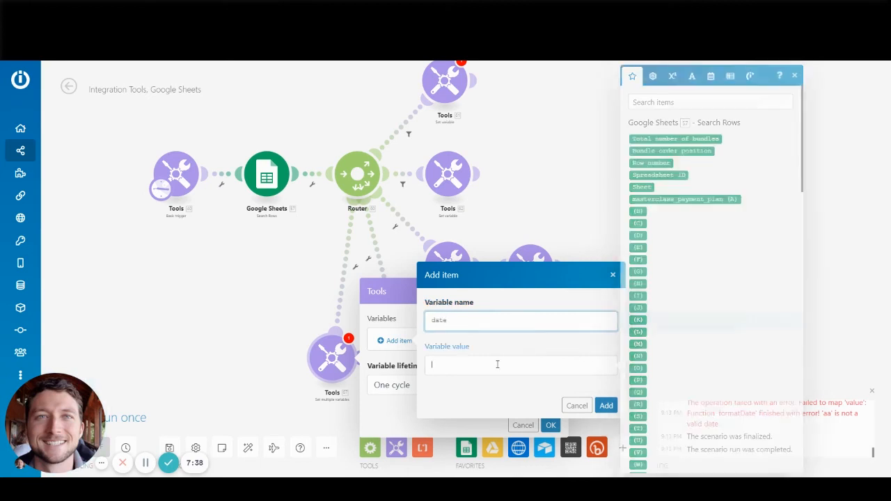
{"action": "left_click", "coordinate": [672, 76]}
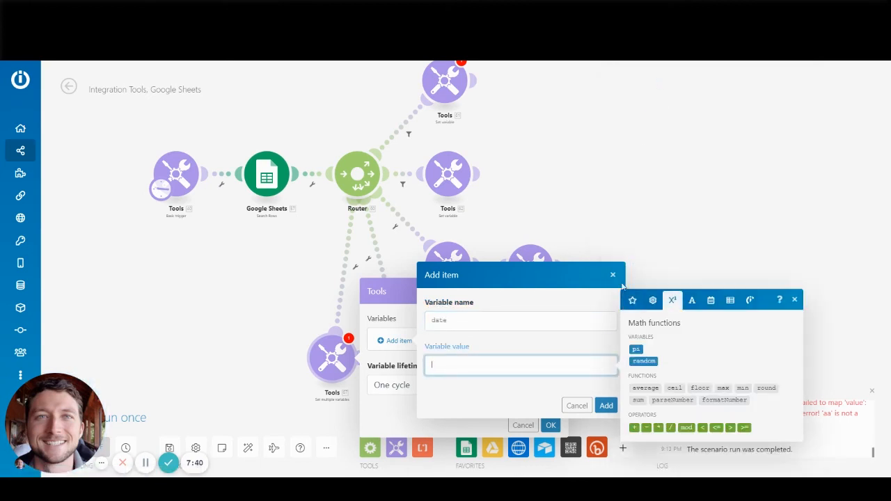
{"action": "left_click", "coordinate": [652, 298]}
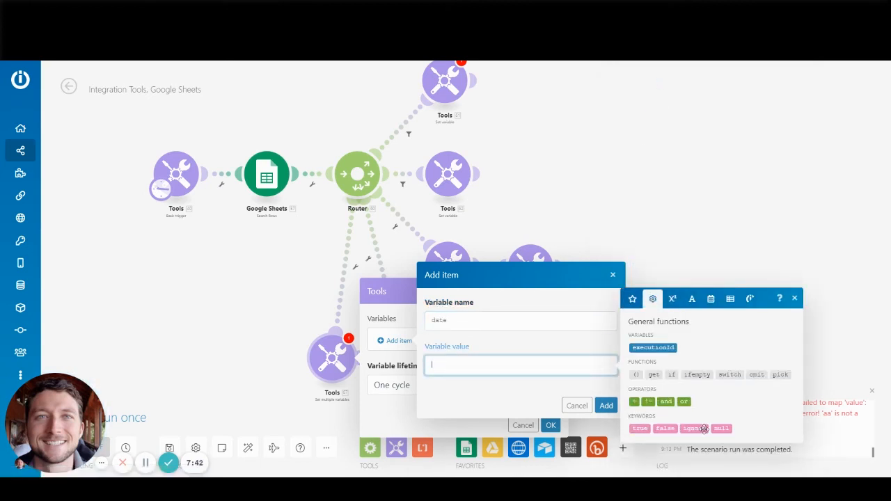
{"action": "left_click", "coordinate": [724, 427]}
{"action": "left_click", "coordinate": [639, 400]}
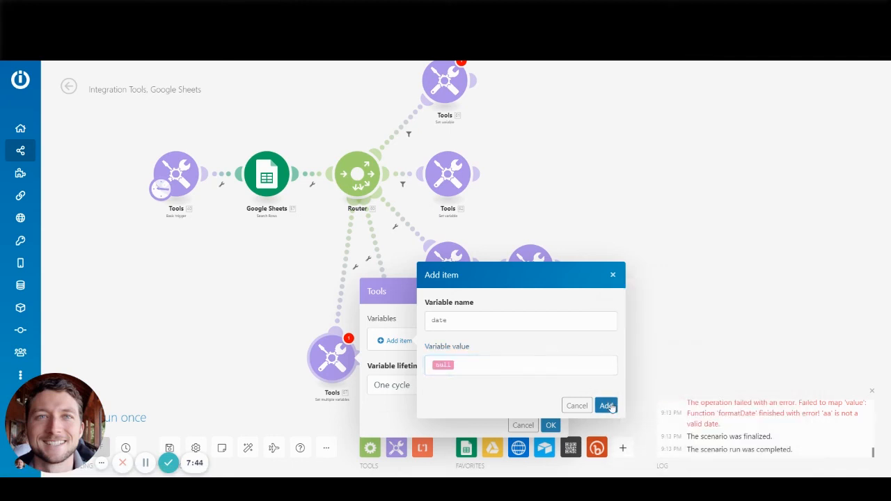
{"action": "left_click", "coordinate": [607, 405]}
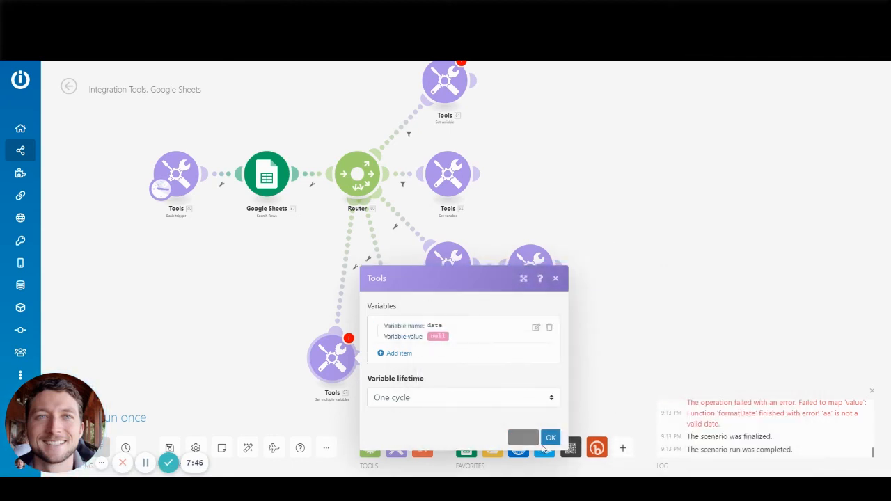
{"action": "left_click", "coordinate": [550, 438]}
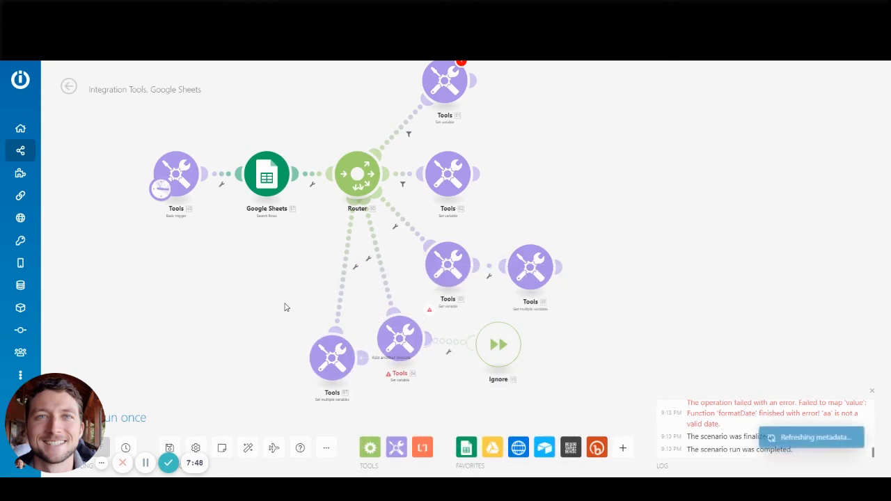
- Move the Set multiple variables module farther down, below the date Set variable module, to space out the router's routes
{"action": "left_click_drag", "start_coordinate": [284, 309], "coordinate": [279, 277]}
{"action": "left_click_drag", "start_coordinate": [303, 320], "coordinate": [320, 365]}
{"action": "left_click_drag", "start_coordinate": [273, 277], "coordinate": [243, 305]}
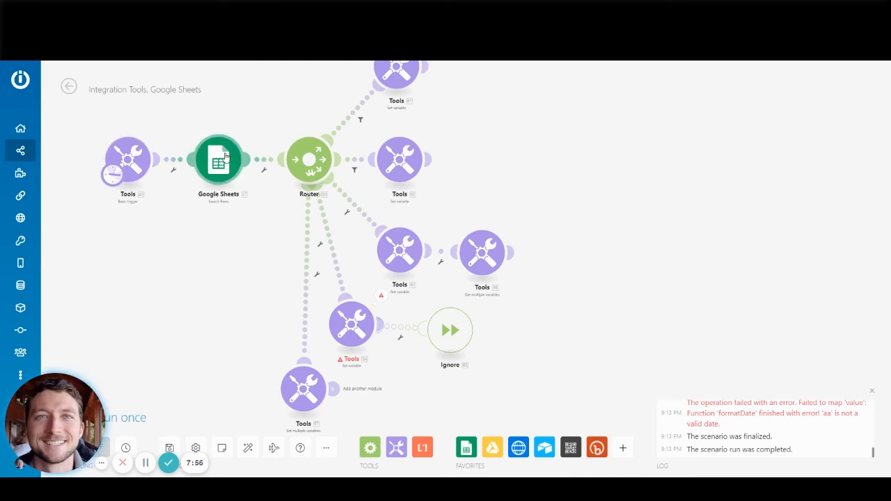
{"action": "left_click_drag", "start_coordinate": [229, 199], "coordinate": [189, 224]}
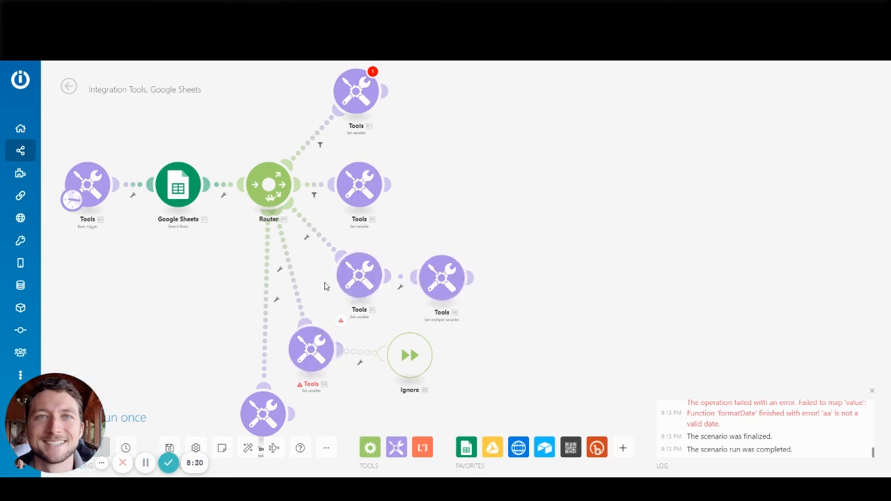
{"action": "left_click_drag", "start_coordinate": [320, 285], "coordinate": [333, 259]}
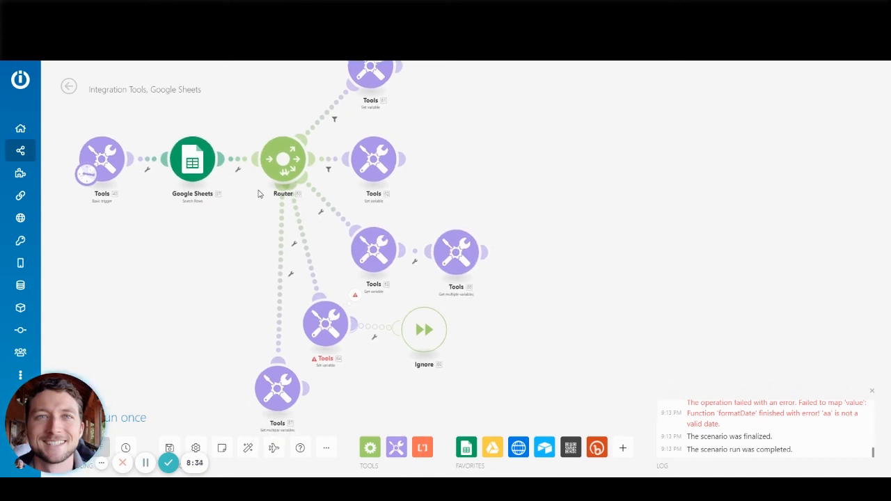
{"action": "left_click_drag", "start_coordinate": [223, 382], "coordinate": [231, 337]}
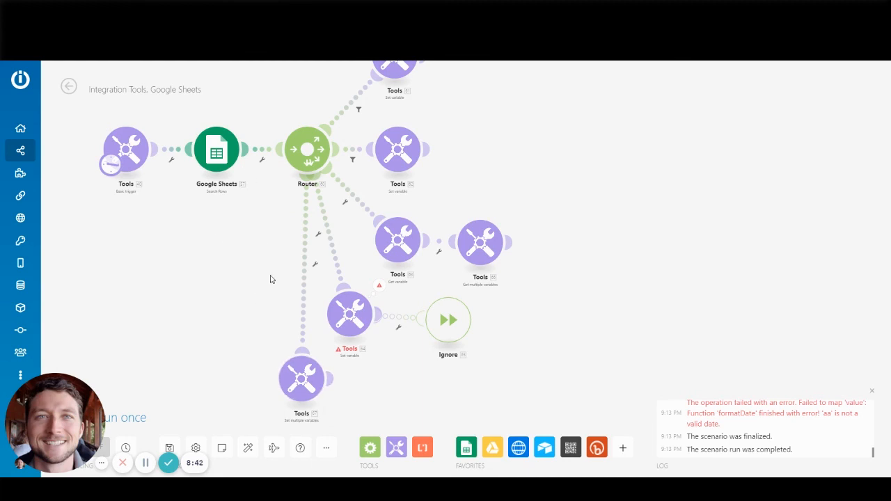
{"action": "left_click_drag", "start_coordinate": [270, 262], "coordinate": [220, 269]}
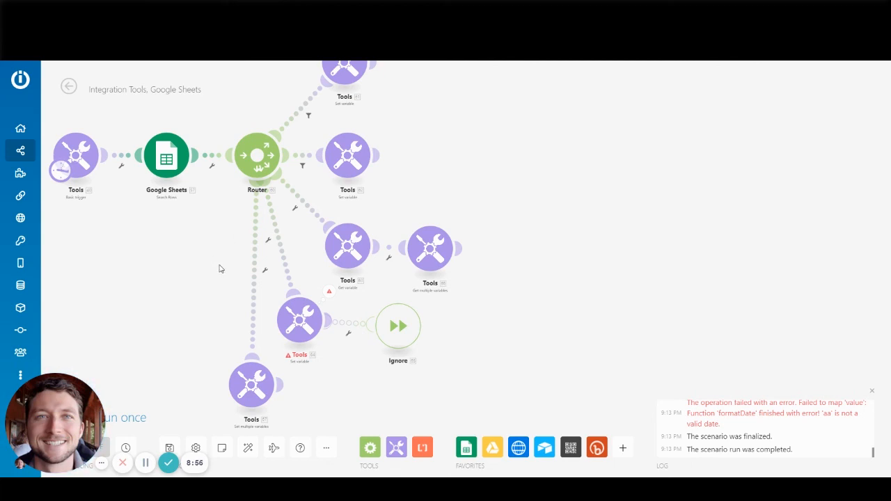
{"action": "left_click_drag", "start_coordinate": [219, 265], "coordinate": [276, 291]}
{"action": "scroll", "coordinate": [238, 294], "scroll_direction": "down", "scroll_amount": 3}
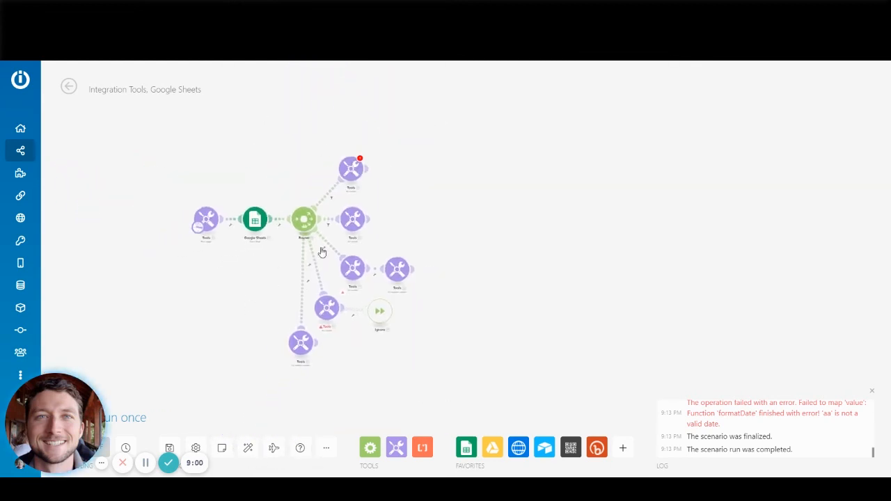